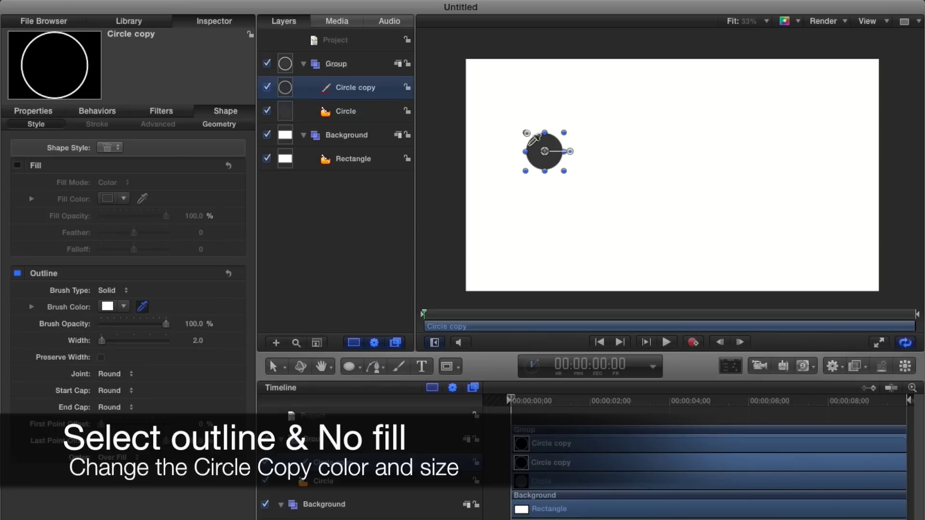
Enlarge the Circle copy outline to about 130% scale around the dark circle and thicken its outline.
left_click_drag(564, 171, 569, 176)
left_click_drag(114, 340, 114, 340)
left_click(356, 251)
At frame 10, animate the Circle's scale from 0% to 100% using keyframe recording.
left_click(352, 115)
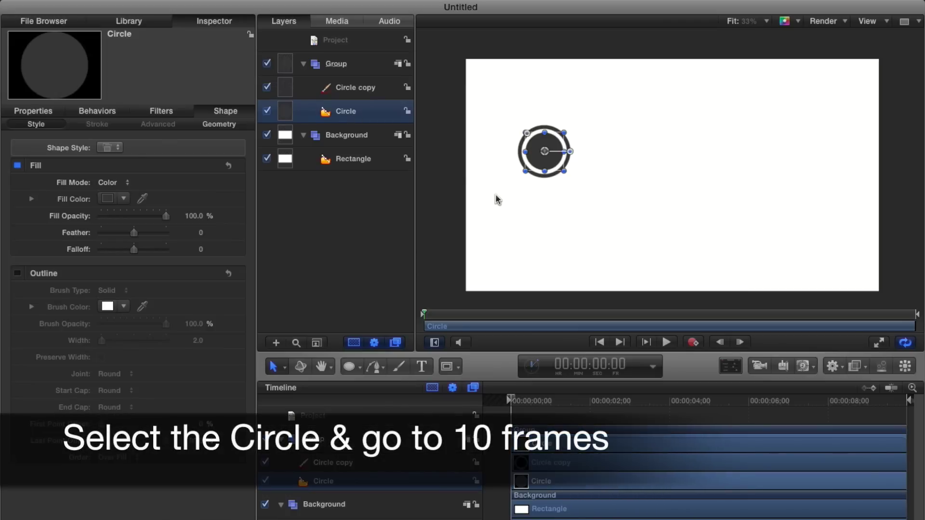
left_click(620, 368)
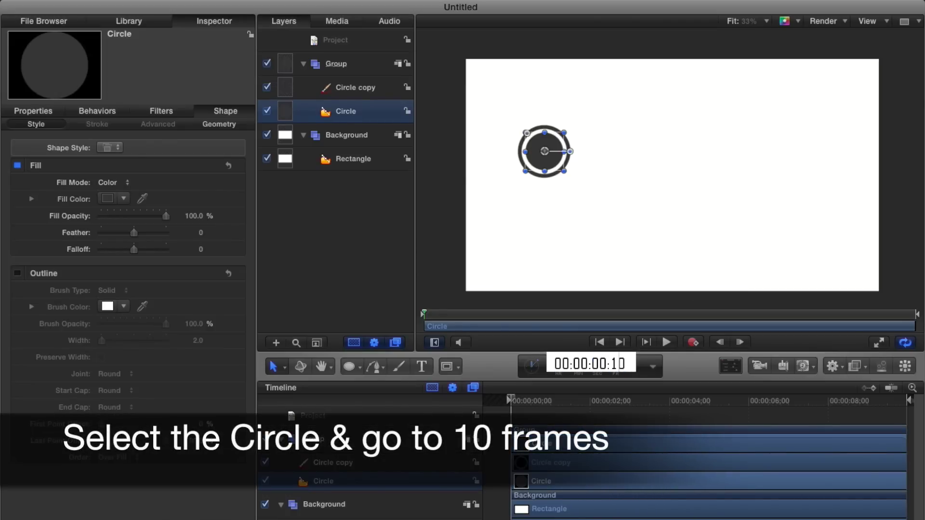
type("10")
key("Return")
left_click(32, 111)
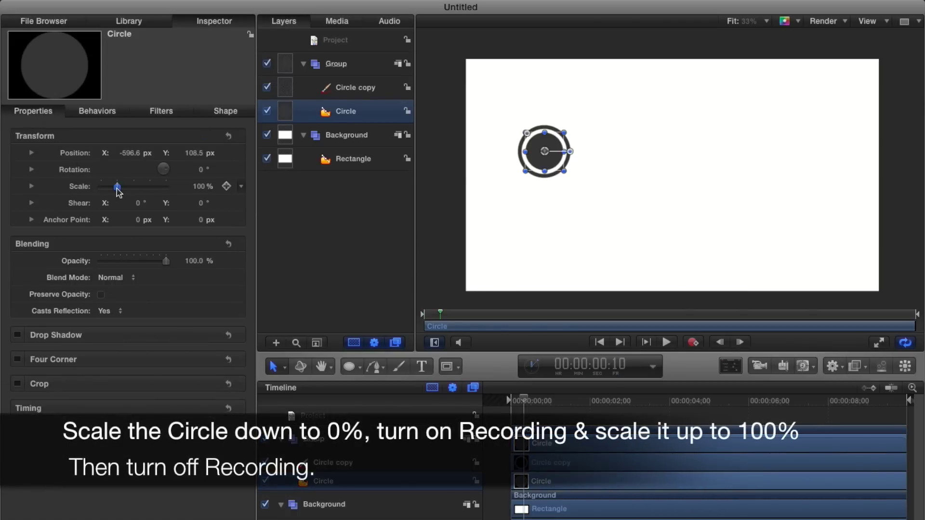
left_click_drag(119, 192, 99, 191)
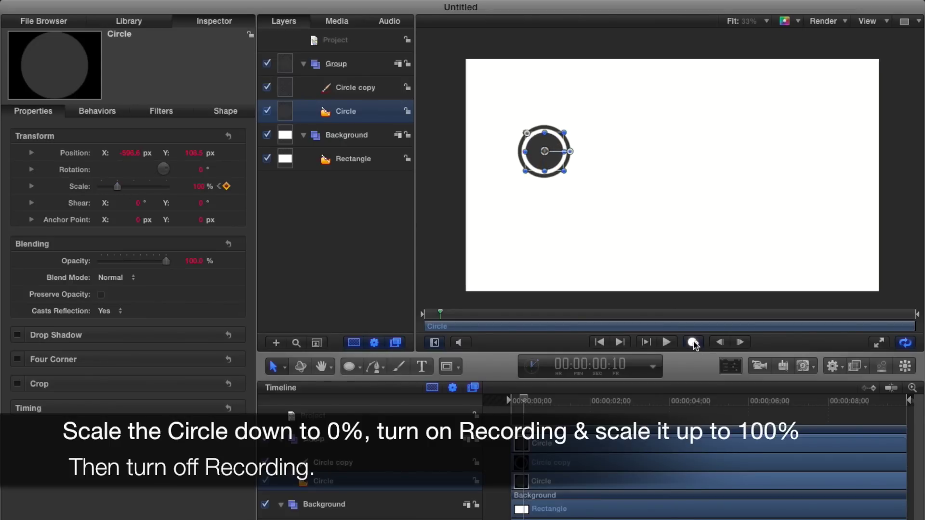
Play the Circle's scale animation from the first frame.
left_click_drag(525, 399, 506, 399)
left_click(450, 280)
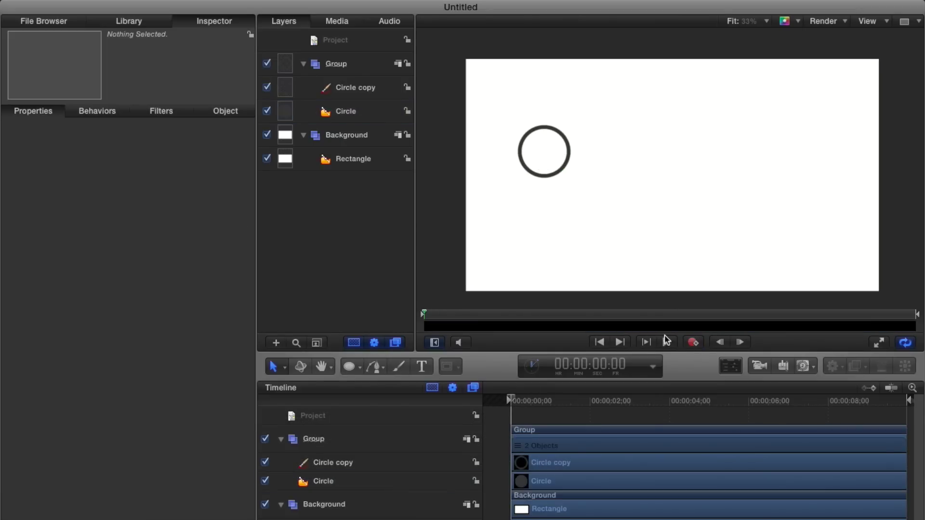
key("space")
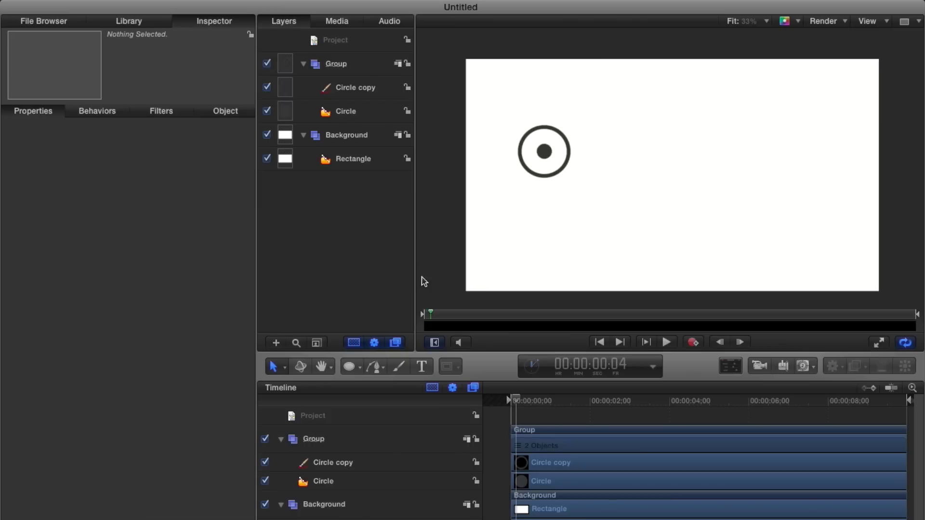
At frame 10, animate the Circle copy's scale from 0% up to 175% using keyframe recording.
left_click(350, 90)
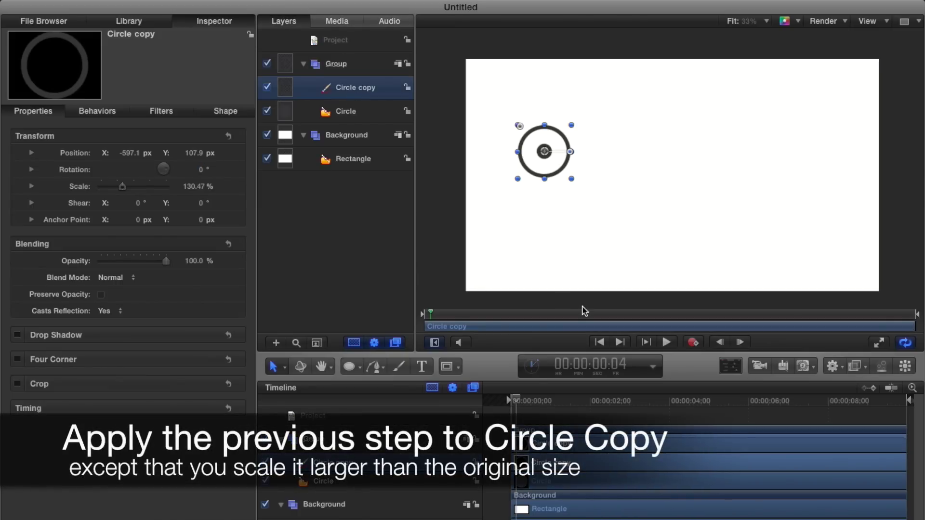
left_click(624, 366)
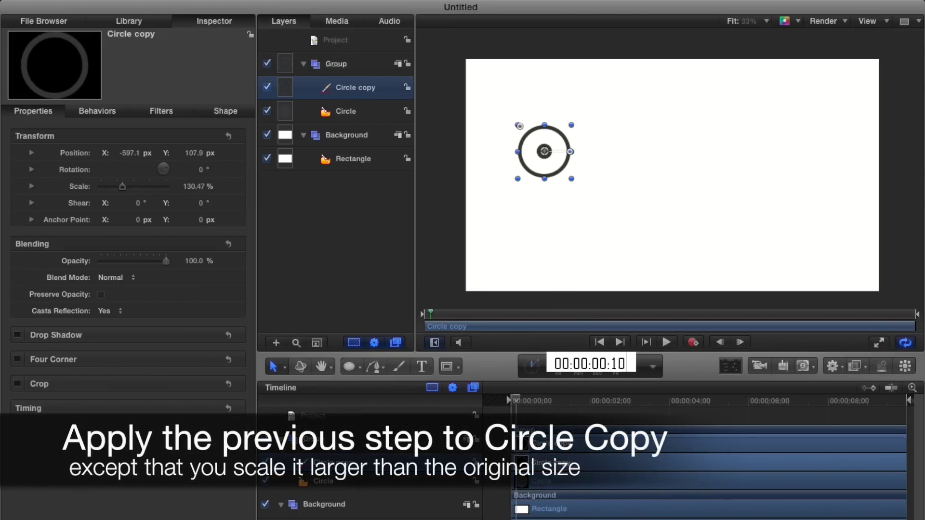
key("Return")
left_click_drag(122, 186, 96, 187)
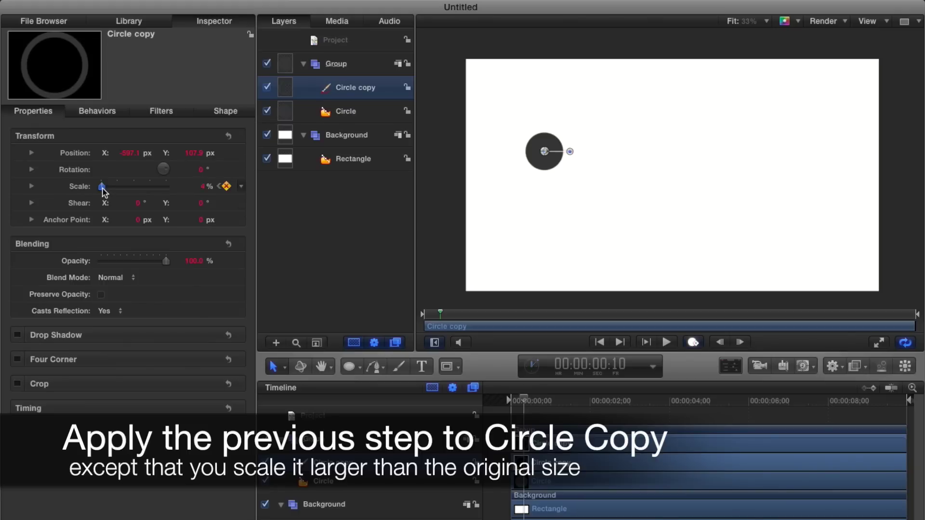
left_click_drag(116, 190, 131, 192)
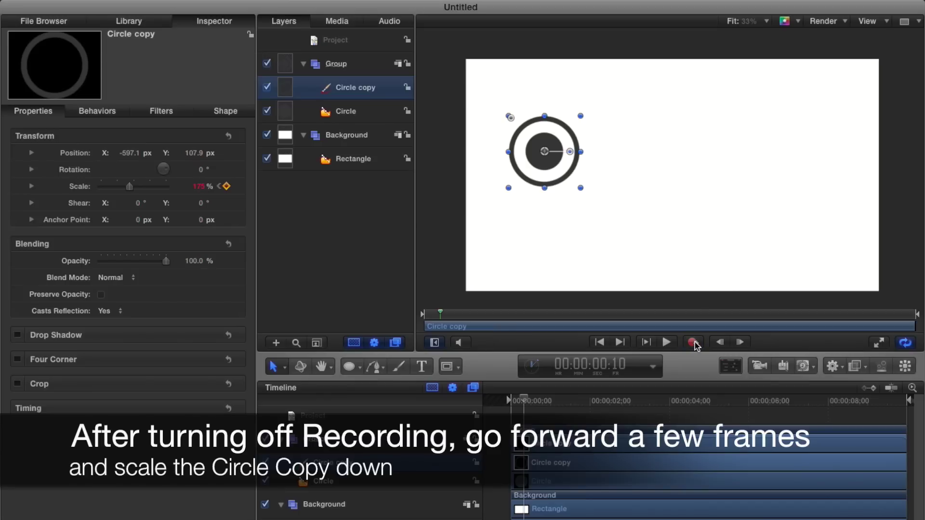
Go to frame 14 and scale the Circle copy down to 128%.
left_click(625, 367)
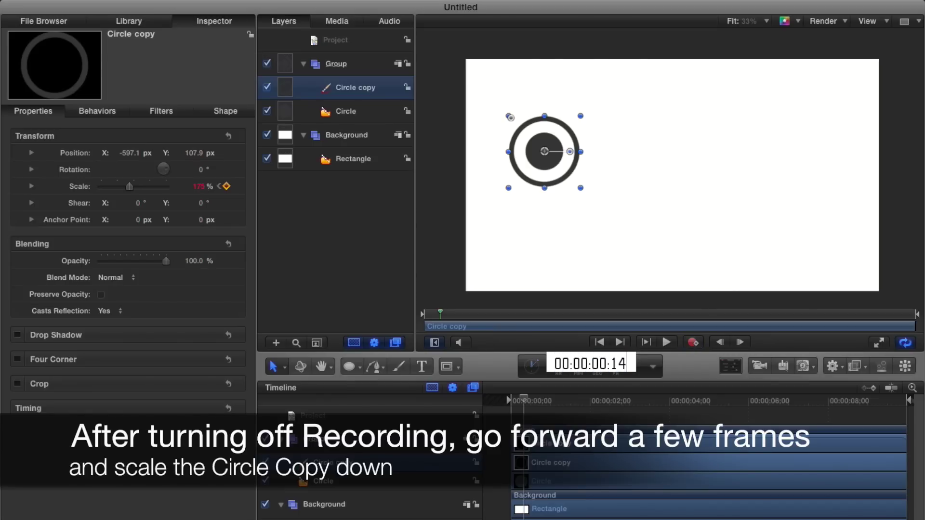
type("14")
key("Return")
left_click_drag(131, 187, 124, 187)
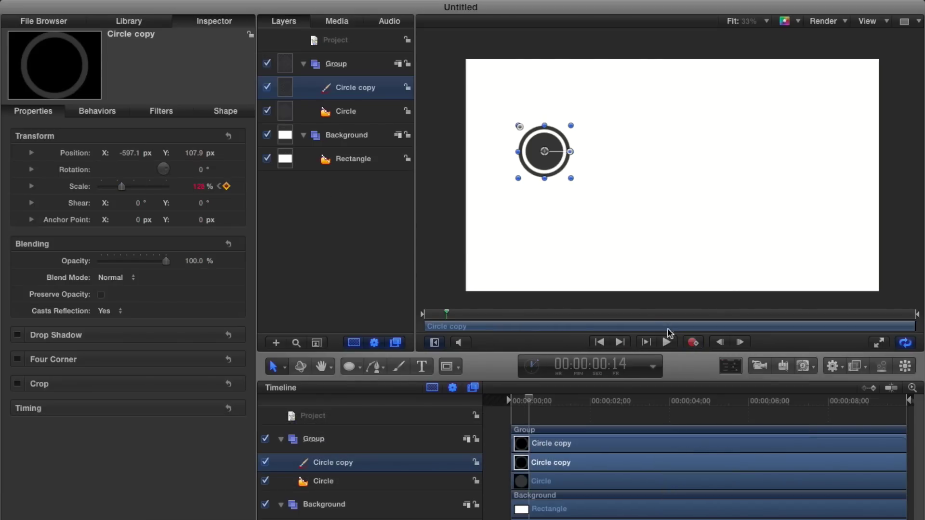
Play the combined animation of both circles from the start and stop it.
left_click(450, 284)
left_click(599, 342)
left_click(666, 342)
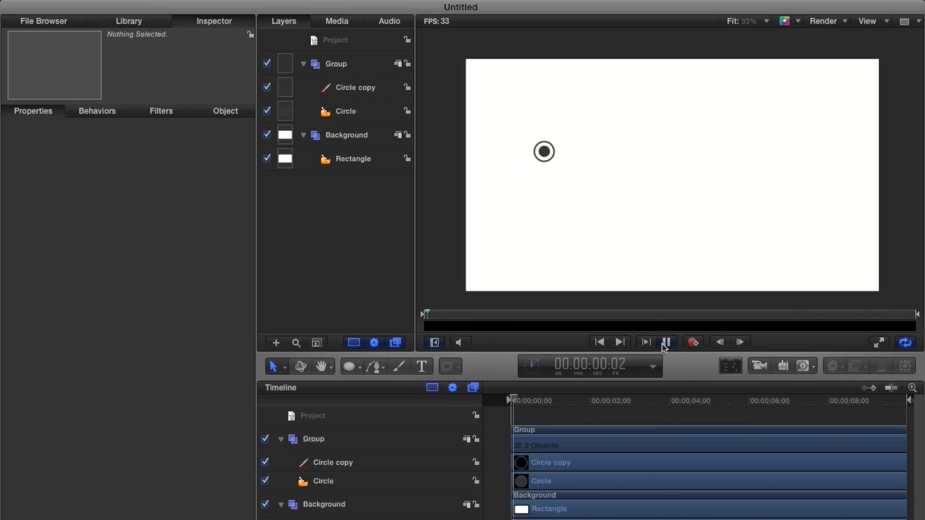
left_click(666, 342)
Rename the group containing the two circles as Callout head.
left_click(336, 64)
left_click(337, 65)
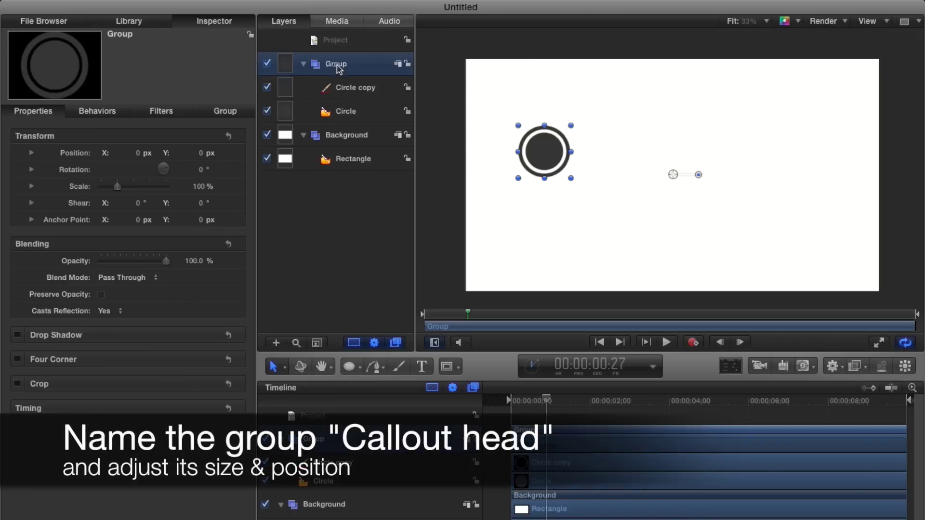
left_click(318, 265)
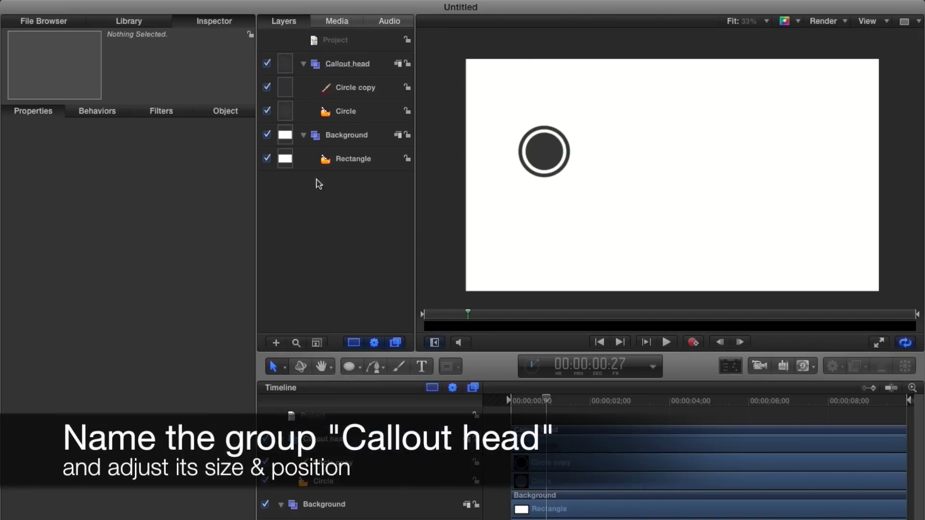
Shrink the Callout head group to about half its size and move it lower on the canvas.
left_click(347, 64)
left_click_drag(571, 178, 542, 215)
left_click(444, 215)
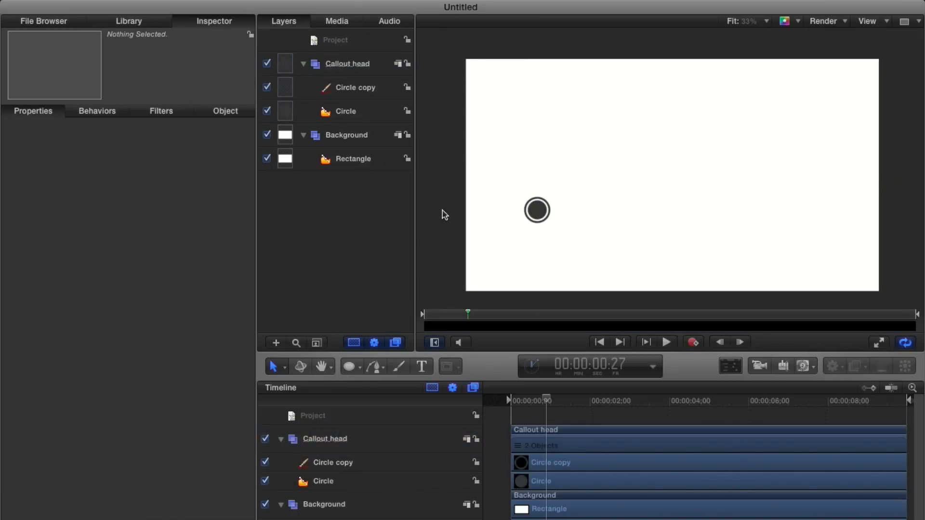
Add a new group and draw an open Bezier leader line rising diagonally from the callout head, ending in a horizontal segment.
left_click(276, 344)
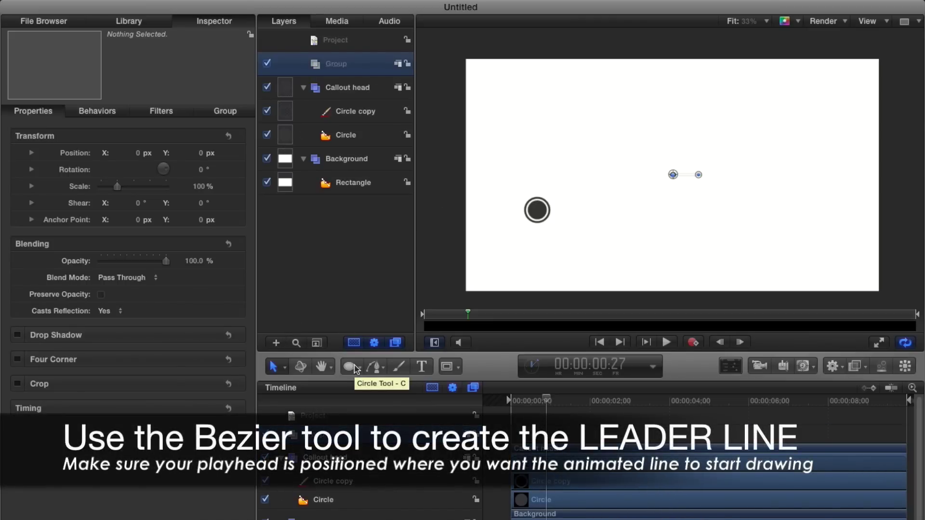
left_click(376, 368)
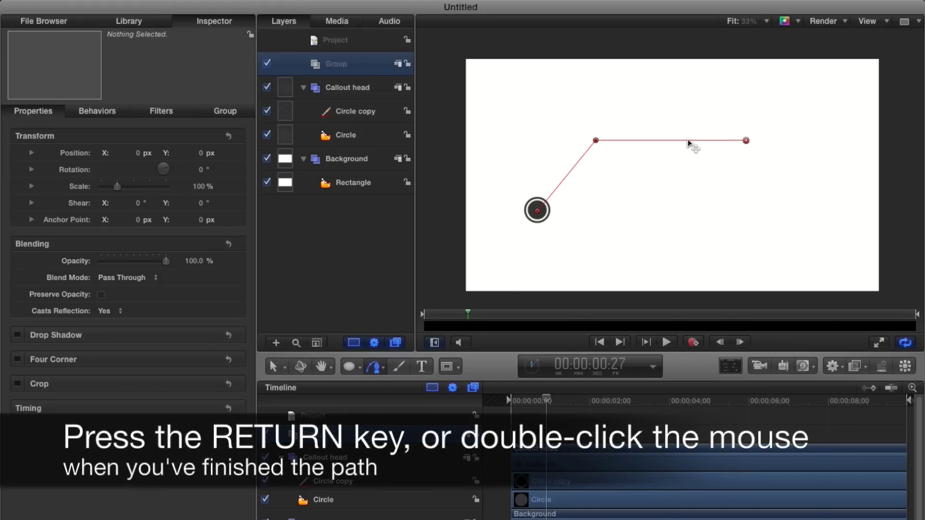
key("Return")
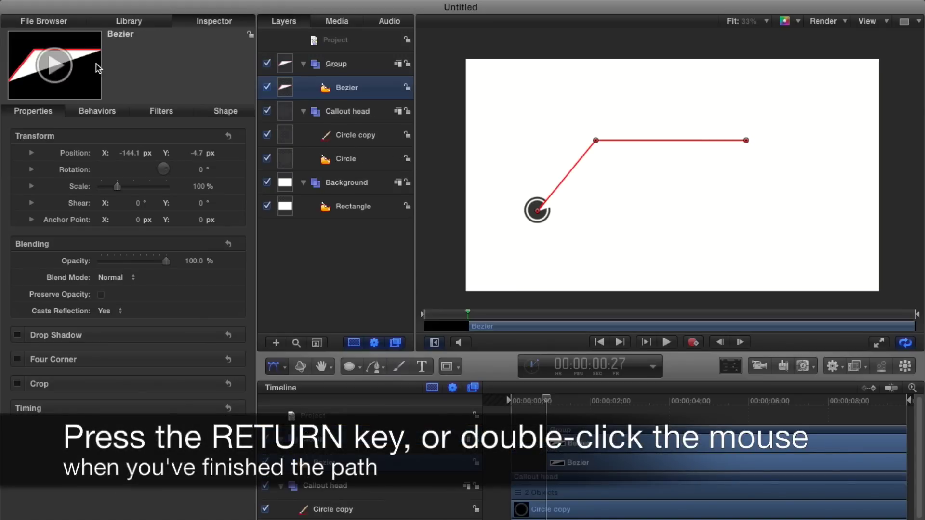
Remove the Bezier line's fill, make its outline dark grey and set the outline width to 20.
left_click(226, 111)
left_click(17, 165)
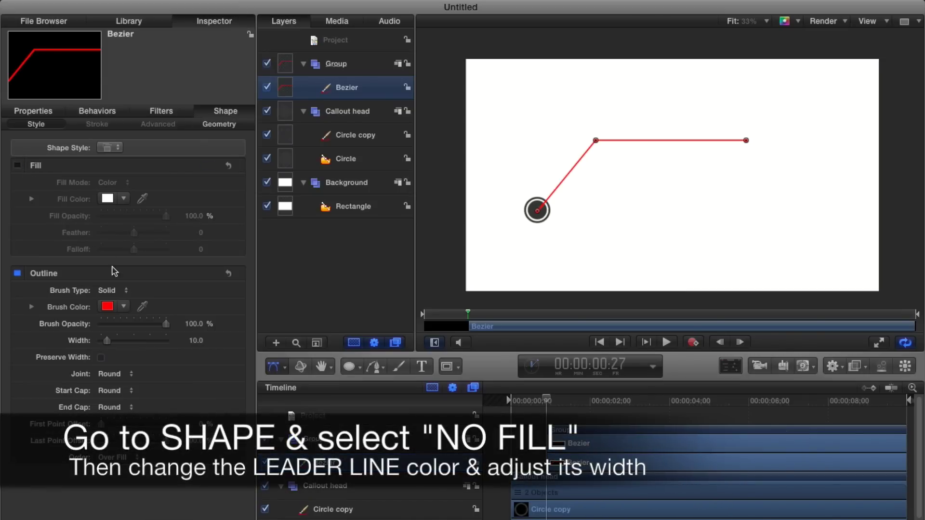
left_click(436, 195)
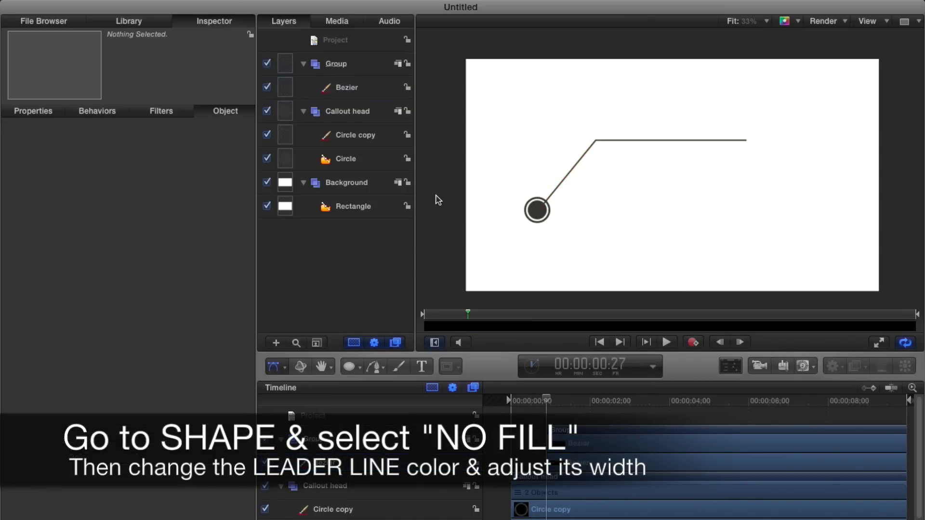
left_click(580, 446)
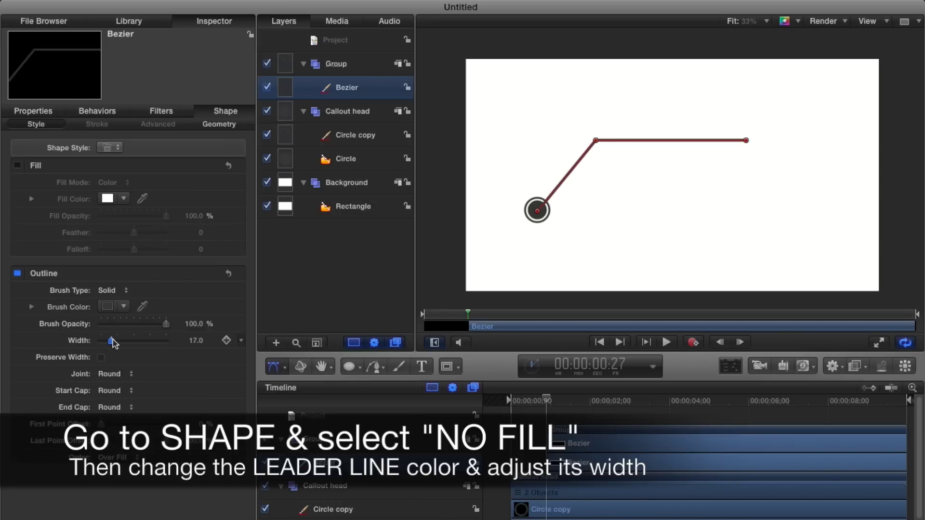
left_click_drag(112, 339, 114, 344)
left_click(447, 233)
Apply the Abstract shape style Dash Small to the Bezier leader line.
left_click(576, 446)
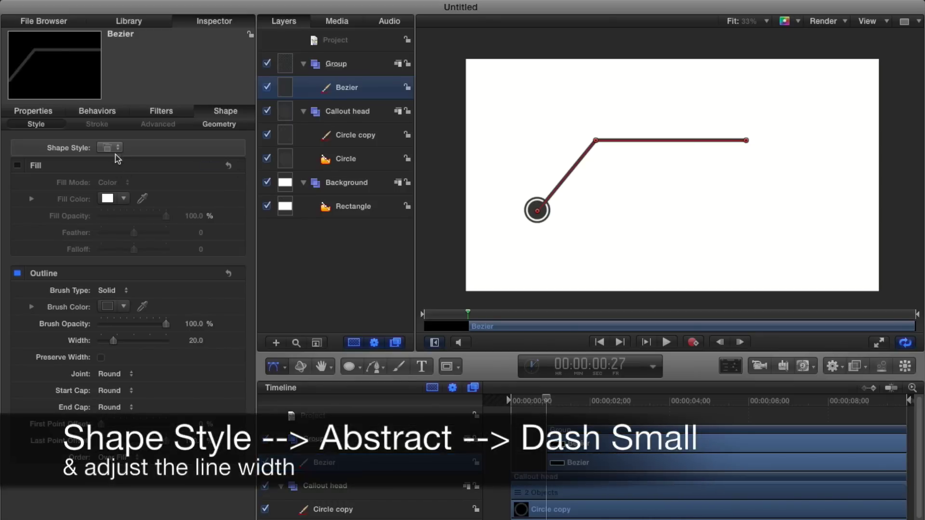
left_click(110, 147)
mouse_move(122, 163)
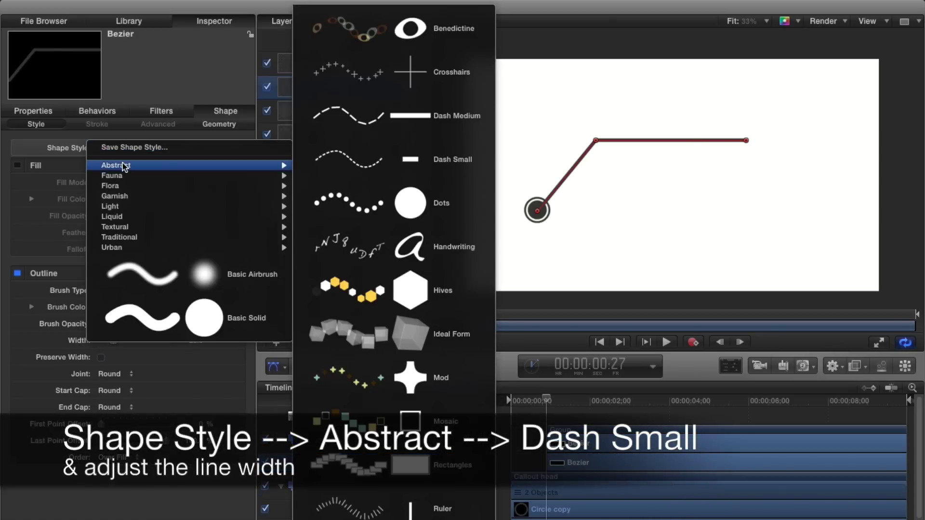
left_click(334, 160)
left_click(442, 222)
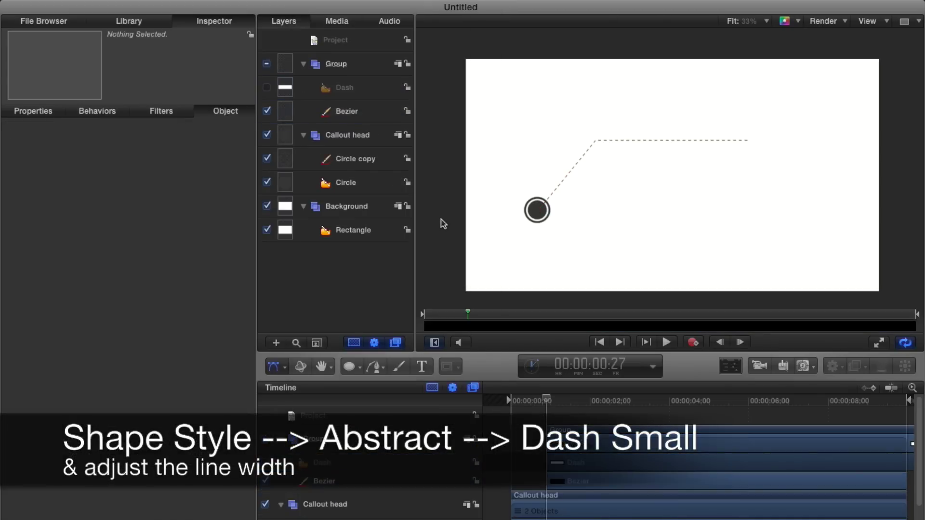
Adjust the outline width of the dashed Bezier line.
left_click(355, 114)
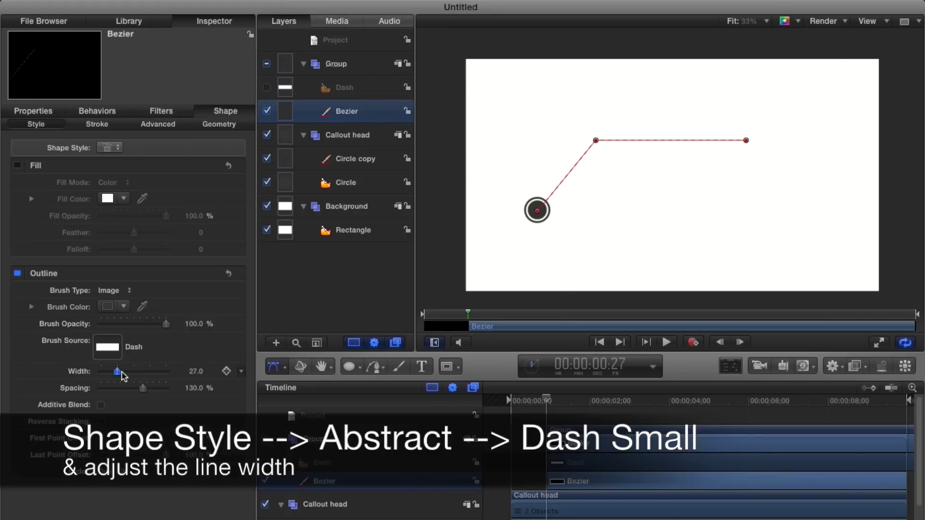
left_click(443, 227)
left_click(346, 114)
left_click(353, 93)
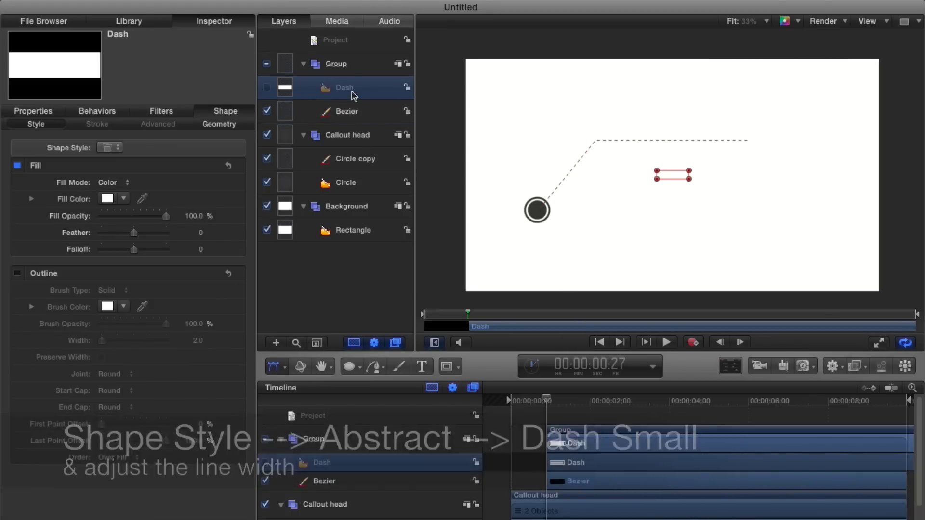
left_click(443, 205)
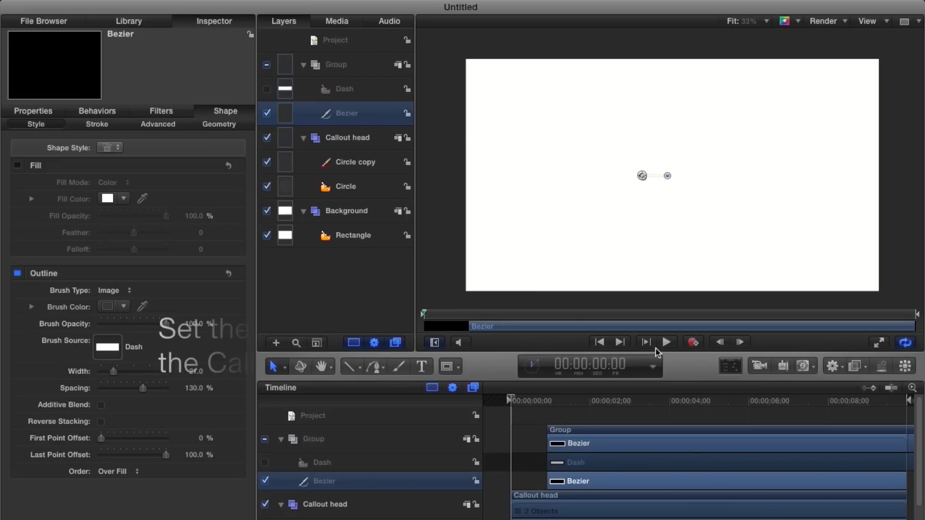
Shift the leader line group in the timeline to start at frame 21 and play back its timing.
left_click(570, 434)
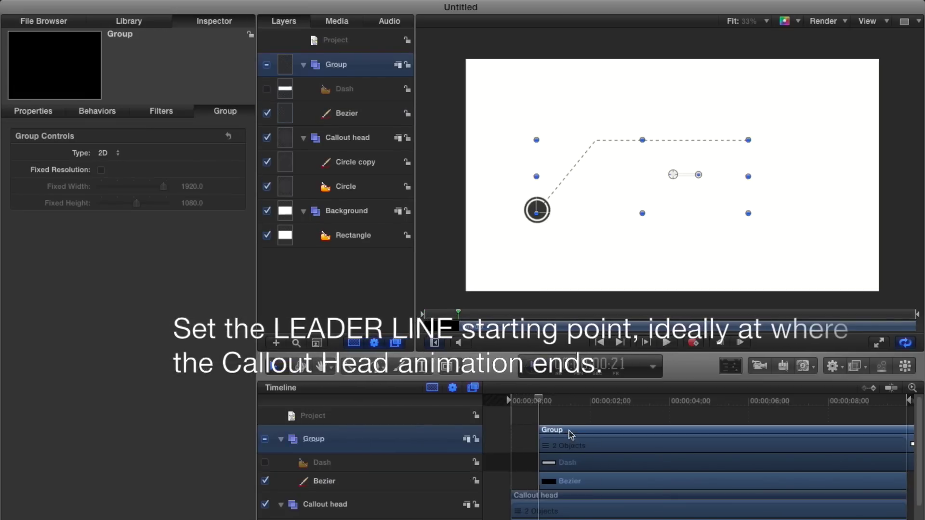
left_click(644, 339)
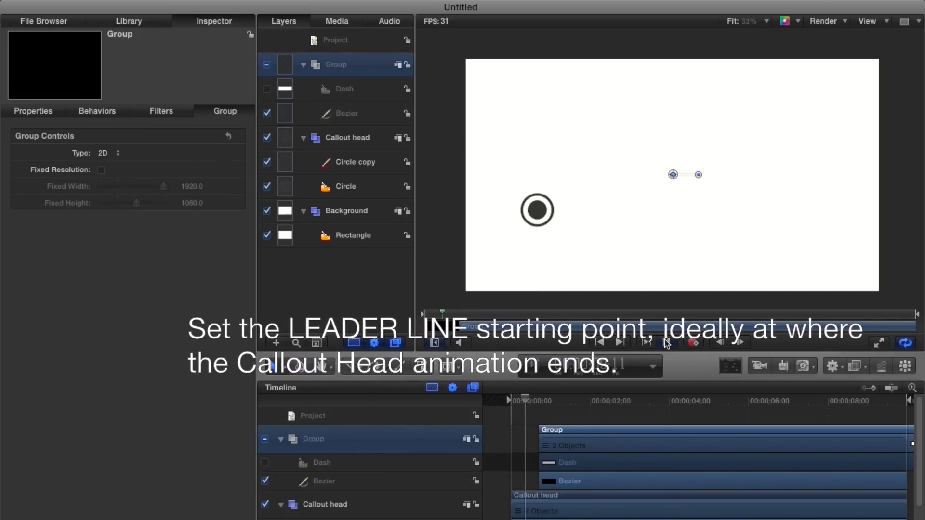
left_click(542, 401)
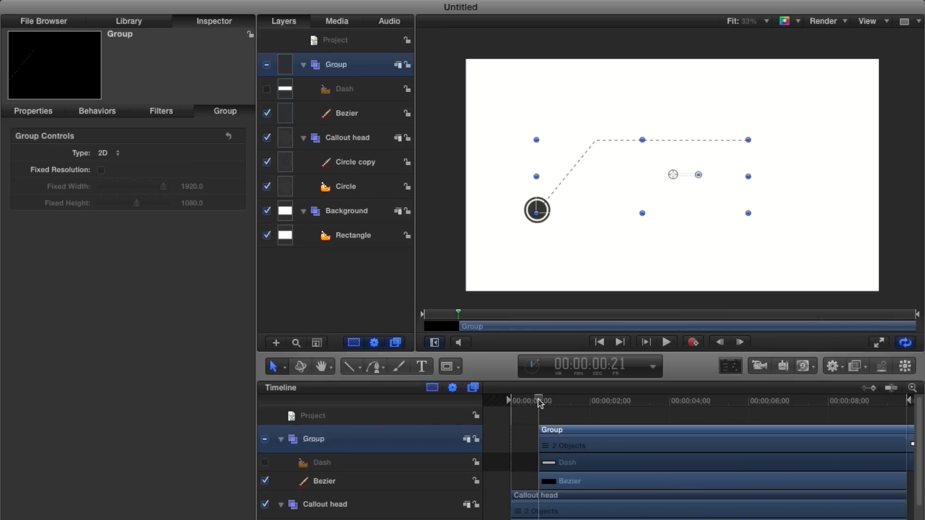
Go to frame 30 and keyframe the Bezier's Last Point Offset with recording so the dashed line draws on.
left_click(625, 370)
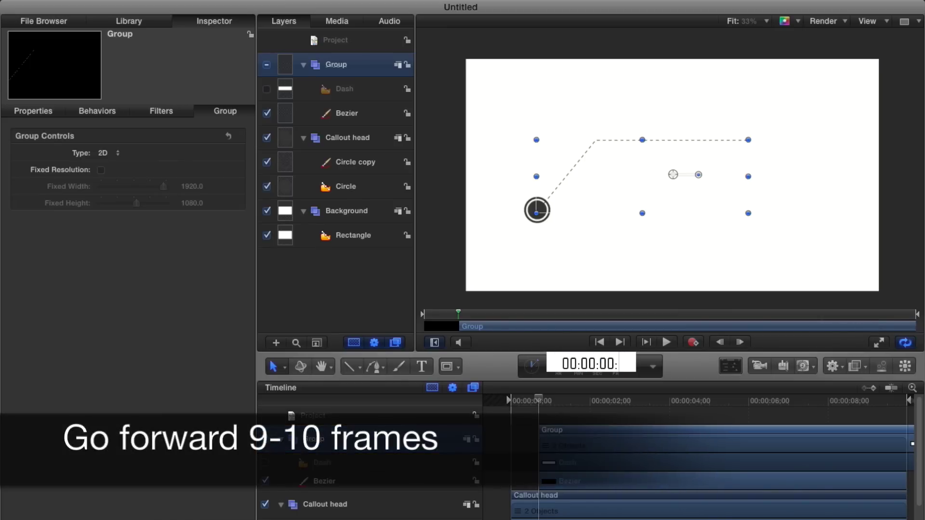
type("30")
key("Return")
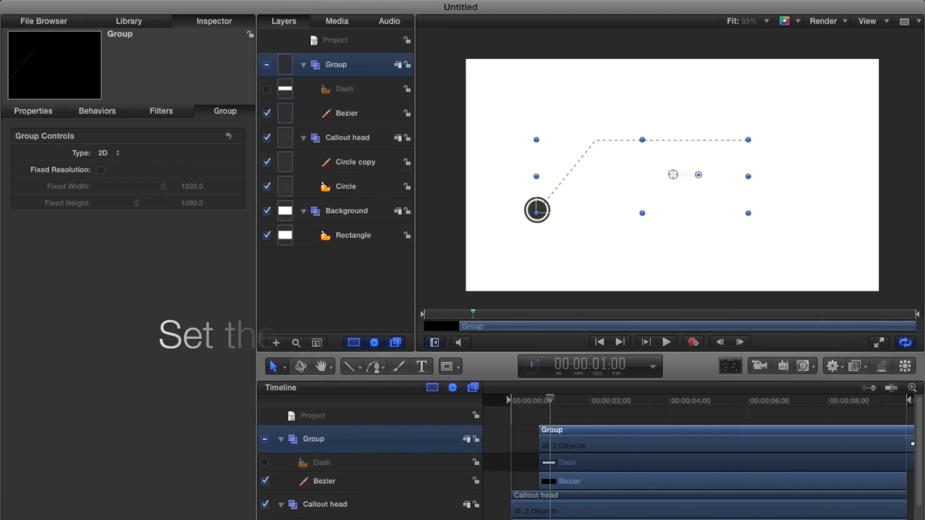
left_click(347, 113)
mouse_move(166, 455)
left_mouse_down()
mouse_move(101, 455)
mouse_move(165, 454)
left_mouse_up()
left_click(693, 342)
left_click(694, 342)
Play the callout head and leader line animation from the start and stop it.
left_click(911, 303)
left_click(600, 342)
left_click(599, 343)
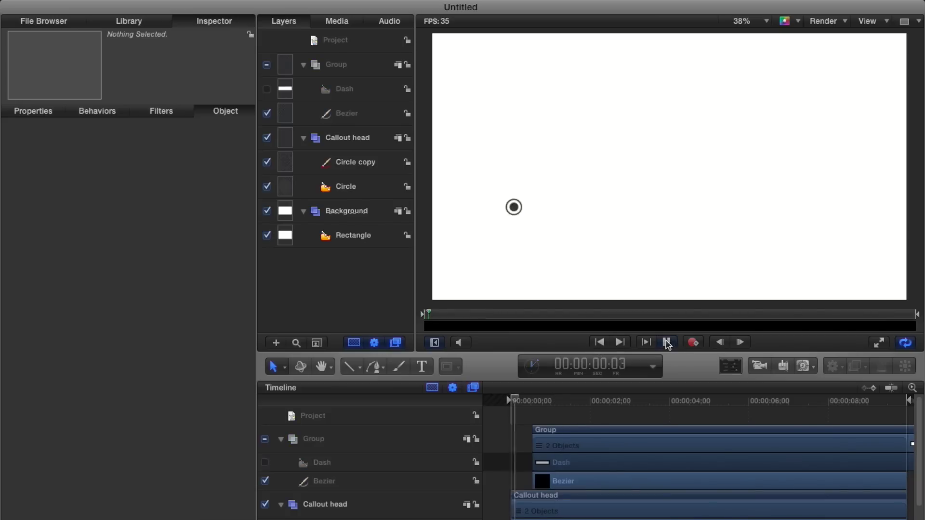
left_click(667, 342)
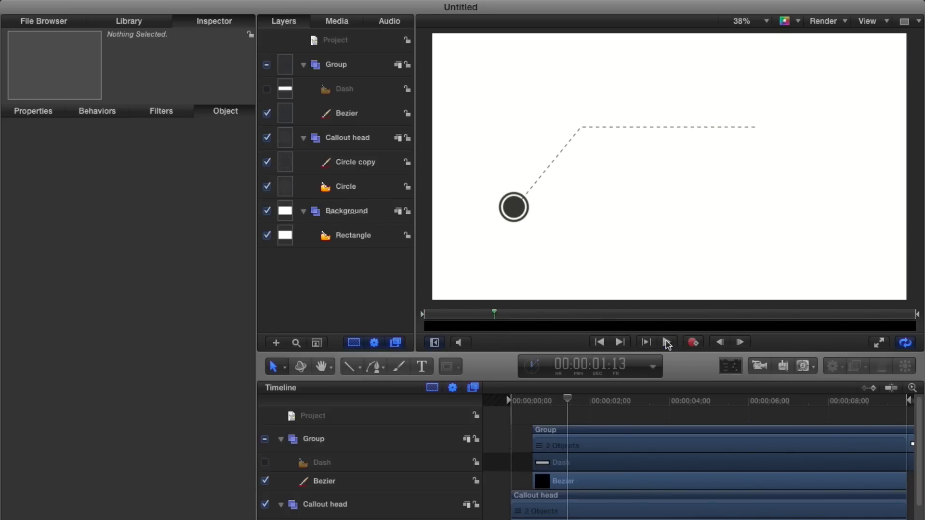
Rename the dashed line's group as Leader line and add a new group above it.
left_click(336, 66)
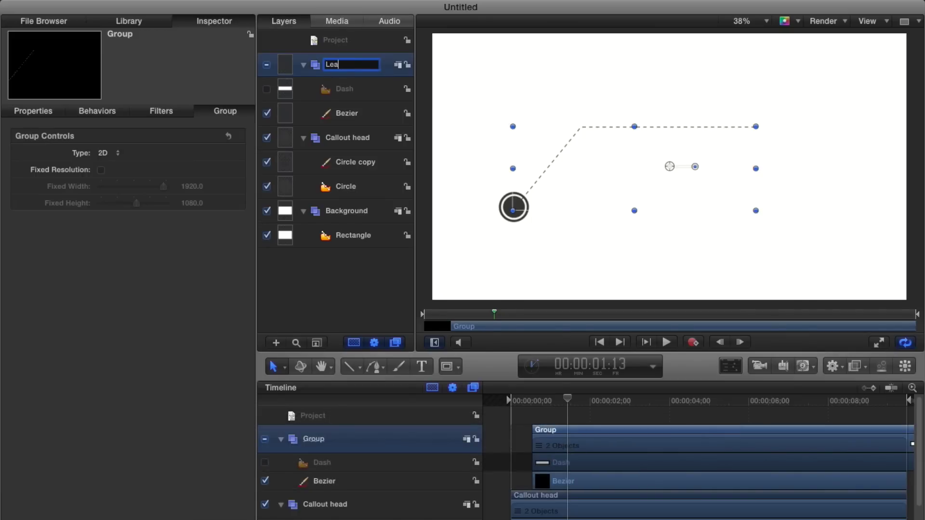
left_click(276, 343)
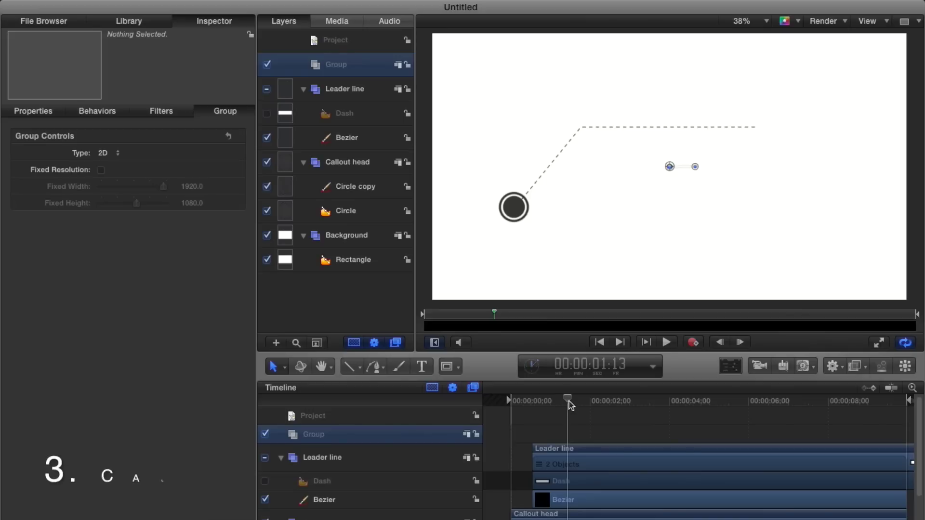
Go to frame 26 and draw a horizontal line above the leader line's horizontal part in the new group.
left_click_drag(572, 408, 546, 407)
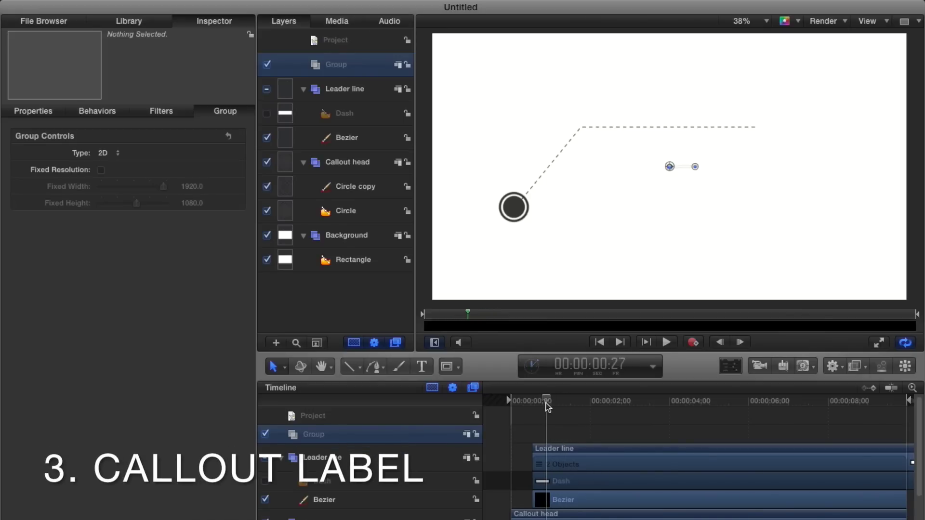
double_click(613, 372)
key("Right")
key("BackSpace")
type("6")
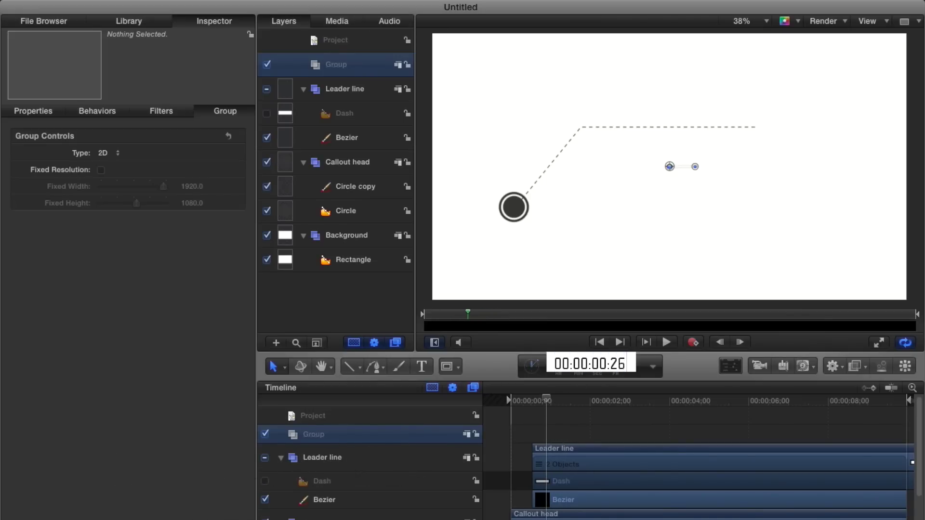
key("Return")
left_click(351, 368)
left_click_drag(584, 99, 750, 91)
Match the line's outline color to the callout circle and set its width to 163.
left_click(143, 306)
left_click(512, 207)
mouse_move(107, 340)
left_mouse_down()
mouse_move(210, 349)
mouse_move(220, 340)
left_mouse_up()
Set the line's outline joint, start cap and end cap to Square.
left_click(116, 375)
left_click(116, 361)
left_click(116, 390)
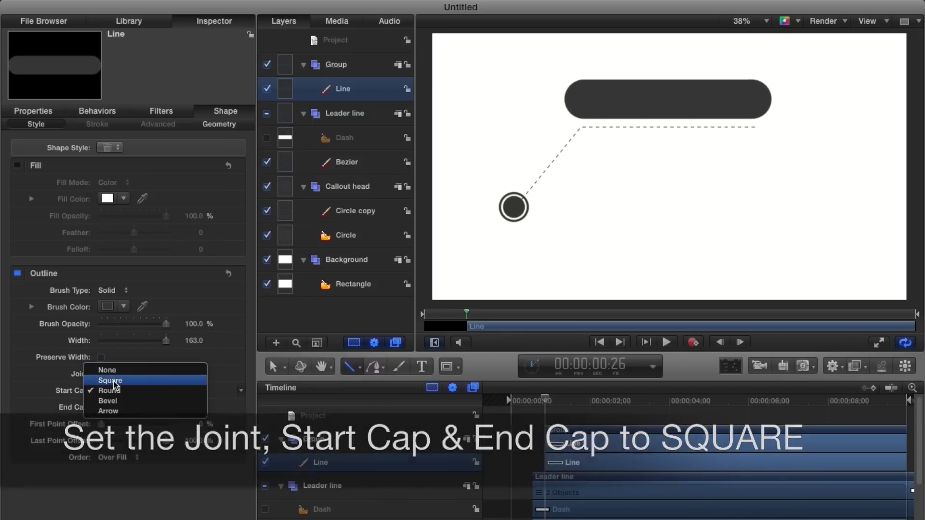
left_click(115, 380)
left_click(118, 408)
left_click(120, 400)
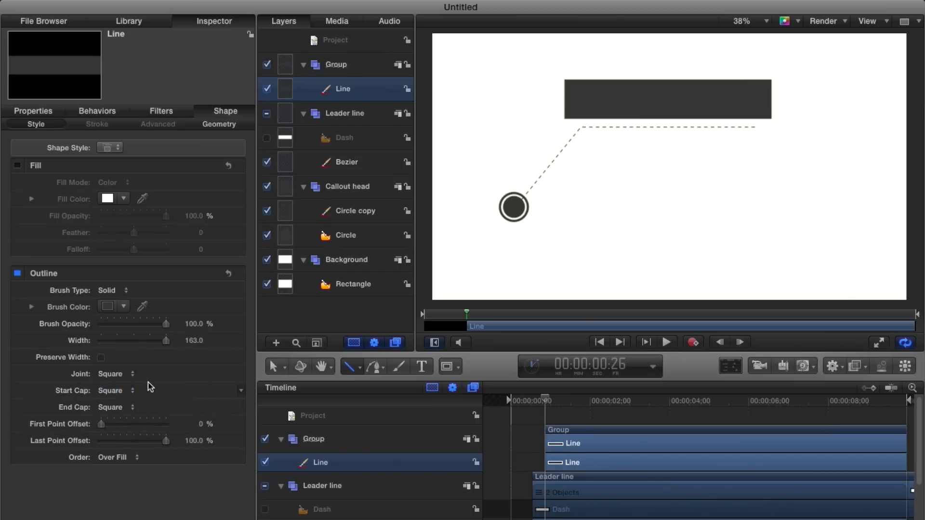
Shrink the dark bar to the width of the leader line's horizontal part and move it down close above it.
left_click(275, 367)
left_click_drag(773, 100, 757, 99)
left_click_drag(565, 100, 579, 100)
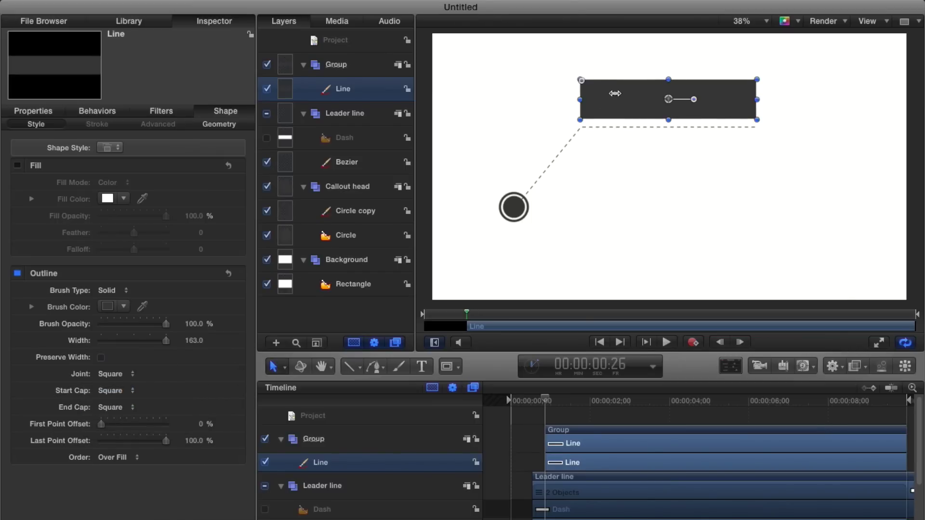
left_click_drag(667, 94, 647, 98)
left_click(424, 157)
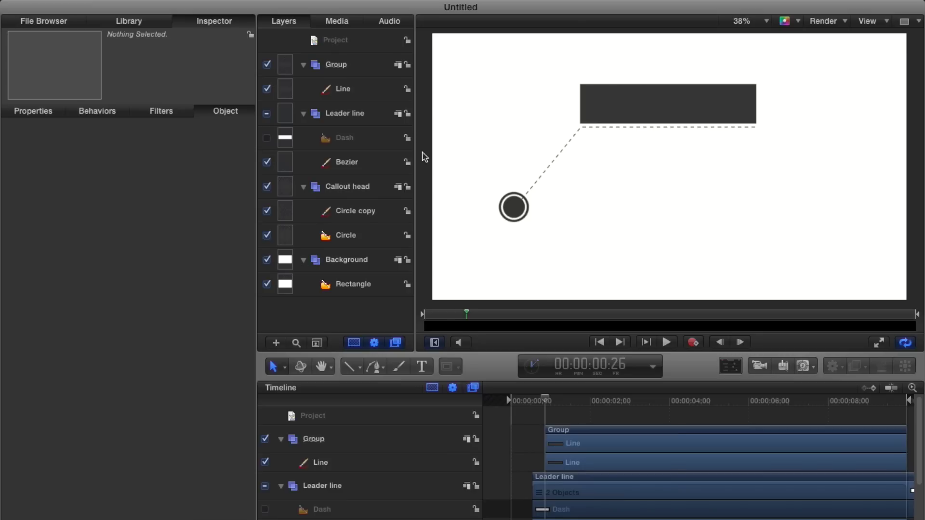
Go to frame 36 and record a First Point Offset keyframe of 0% for the dark bar.
left_click(355, 95)
left_click(621, 365)
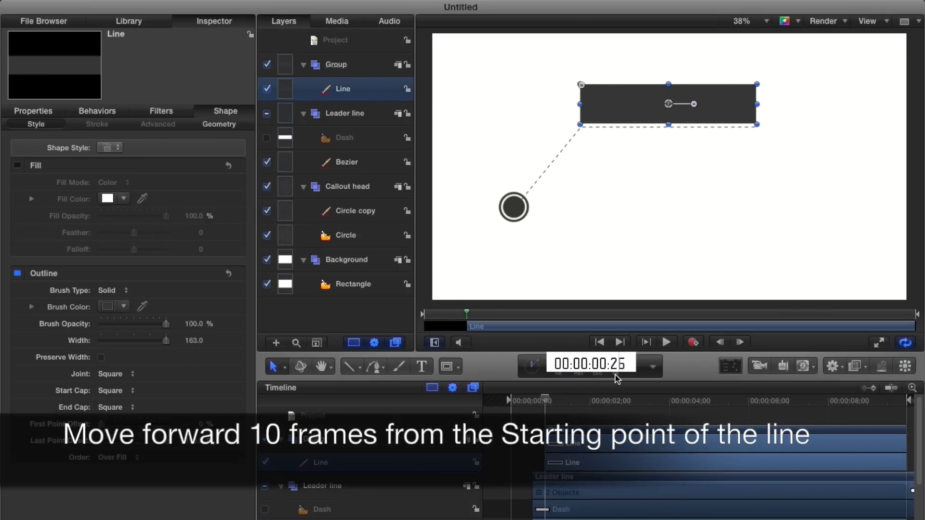
key("BackSpace")
type("3")
key("Return")
mouse_move(101, 425)
left_mouse_down()
mouse_move(177, 428)
mouse_move(99, 426)
left_mouse_up()
left_click(693, 342)
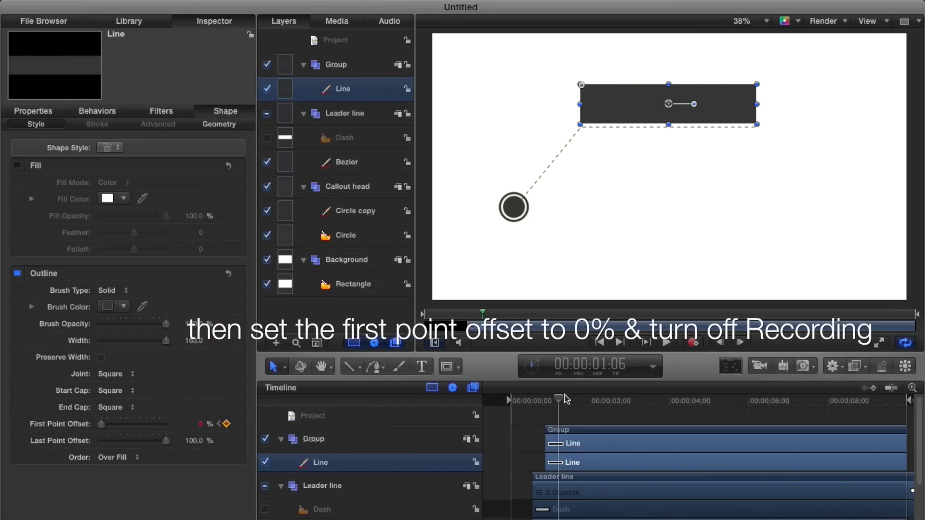
Play the animation from the start to check how the dark bar draws on.
left_click(600, 343)
key("shift+super+a")
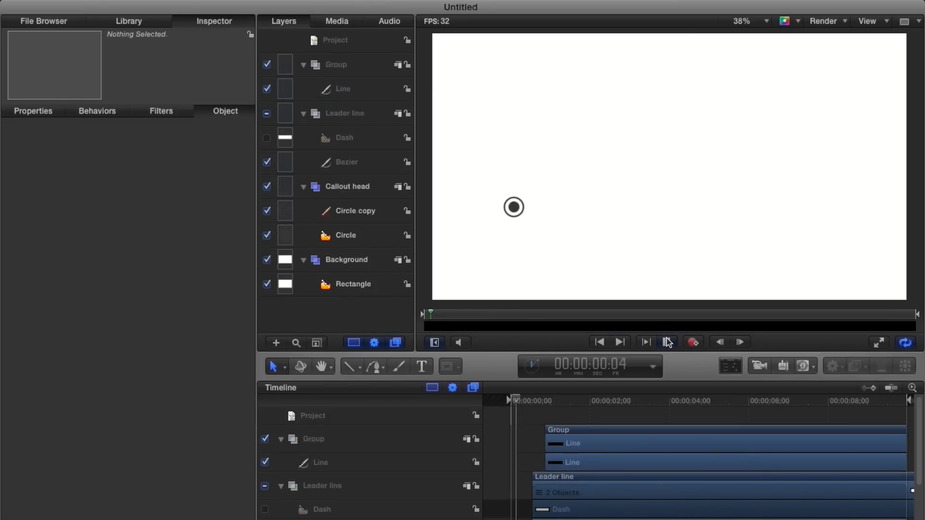
left_click(668, 343)
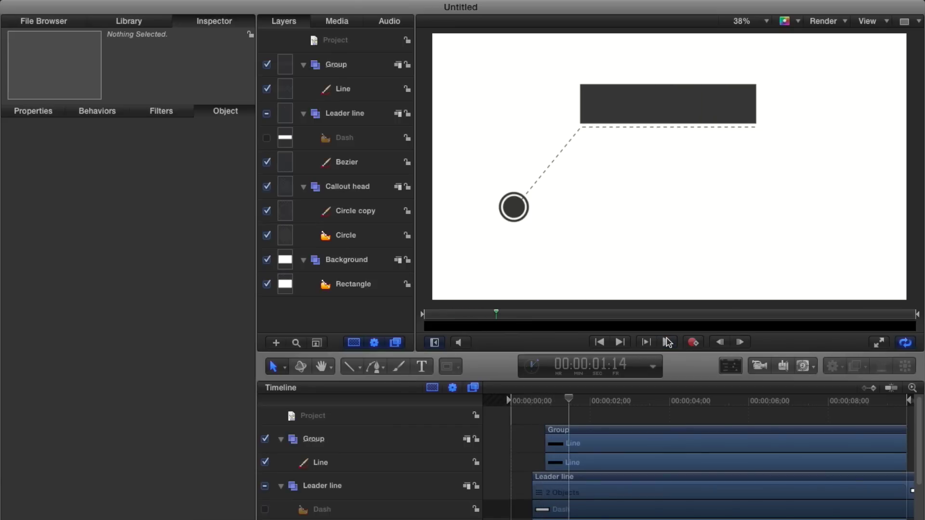
Go back to the end of the bar's animation and add the text LOREM IPSUM over the bar.
left_click_drag(569, 398, 559, 399)
left_click(336, 65)
key("t")
left_click(589, 100)
type("LOREM IPSUM")
key("Escape")
Scale the LOREM IPSUM text to fill the dark bar and center it there.
left_click_drag(638, 103, 752, 124)
left_click_drag(678, 113, 679, 111)
left_click(420, 203)
left_click(646, 108)
Move the LOREM IPSUM text into its own group and give the group an inverted rectangle mask left of the dark bar.
left_click_drag(559, 398, 560, 400)
left_click_drag(345, 85, 344, 53)
left_click(336, 64)
mouse_move(421, 70)
left_mouse_down()
mouse_move(533, 130)
mouse_move(579, 134)
left_mouse_up()
left_click(103, 186)
Record position keyframes for the LOREM IPSUM text so it slides into the dark bar from the left.
left_click(352, 113)
left_click(33, 112)
mouse_move(128, 153)
left_mouse_down()
mouse_move(82, 154)
mouse_move(173, 153)
left_mouse_up()
key("shift+Right")
left_click(694, 342)
left_click(693, 343)
Play the animation from the start to check the LOREM IPSUM text's slide-in.
left_click(429, 202)
left_click(600, 343)
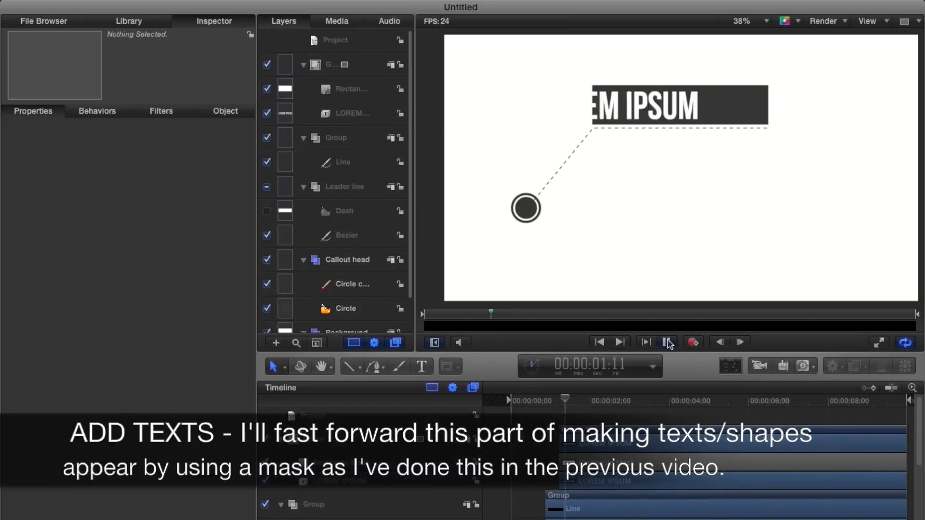
left_click(667, 343)
Draw a short vertical line below the right end of the dashed line and match its color to the callout circle.
left_click(350, 367)
left_click_drag(758, 132, 758, 155)
left_click(511, 210)
Mask the vertical line's group with a rectangle above the dashed line and shift the line vertically for its reveal.
left_click(33, 111)
left_click_drag(721, 76, 783, 126)
left_click(346, 113)
mouse_move(194, 153)
left_mouse_down()
mouse_move(212, 153)
mouse_move(176, 153)
left_mouse_up()
Move further along the timeline and add the text DOLOR SIT AMET in the callout's dark color, placed left of the vertical line.
left_click_drag(581, 399, 598, 400)
left_click(421, 366)
left_click(640, 144)
type("DOLOR SIT AMET")
left_click(75, 124)
left_click(142, 208)
left_click_drag(684, 144, 705, 146)
Add an inverted rectangle mask right of the vertical line to the DOLOR SIT AMET group and shift the text behind it to X 361.5 px.
left_click(339, 65)
left_click(447, 366)
left_click_drag(759, 128, 906, 170)
left_click(101, 186)
left_click(352, 113)
left_click(33, 111)
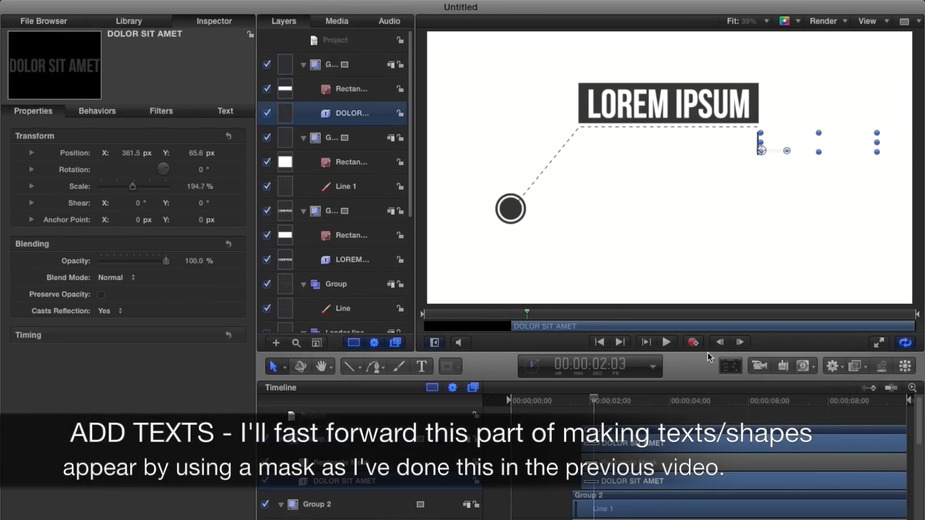
Play the animation from the start to check the vertical line and the DOLOR SIT AMET text.
left_click(670, 342)
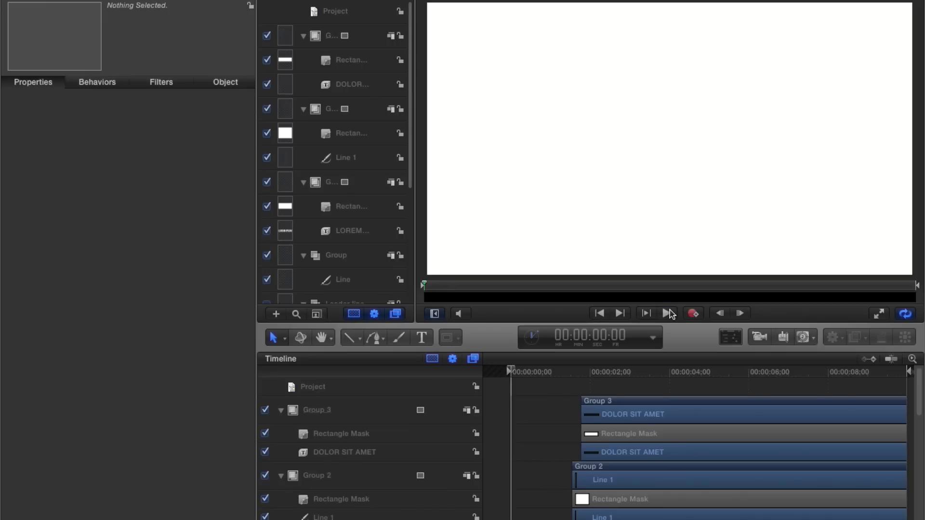
left_click(669, 314)
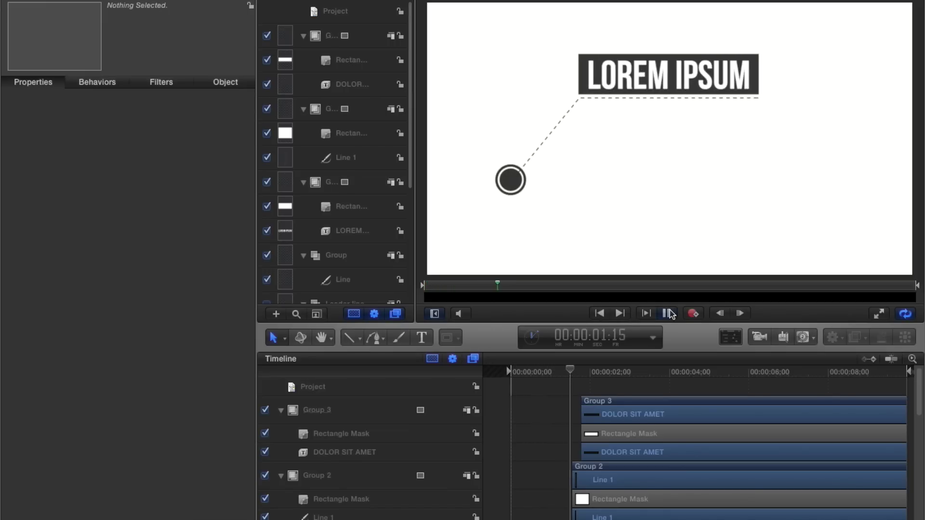
left_click(669, 314)
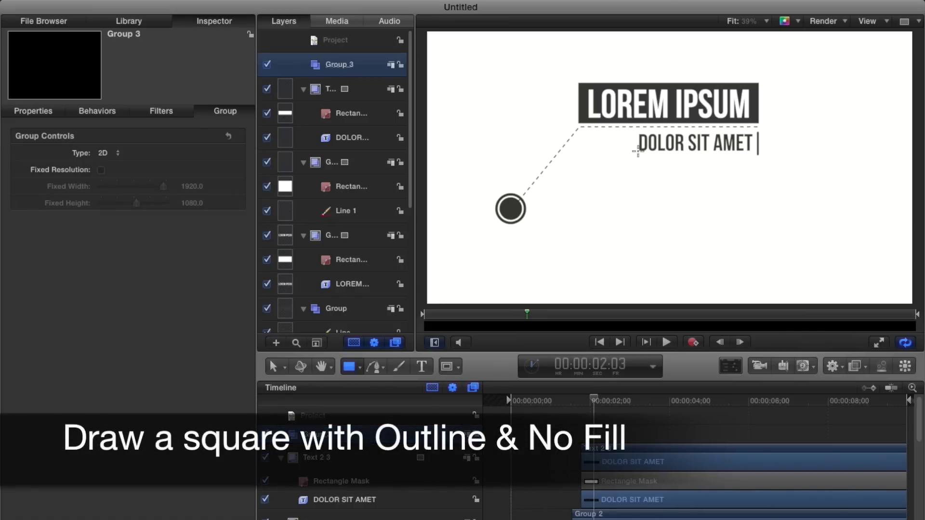
Draw a small square below DOLOR SIT AMET with no fill and a dark outline 11 wide, color-matched to the callout circle.
left_click_drag(637, 151, 674, 181)
left_click(18, 273)
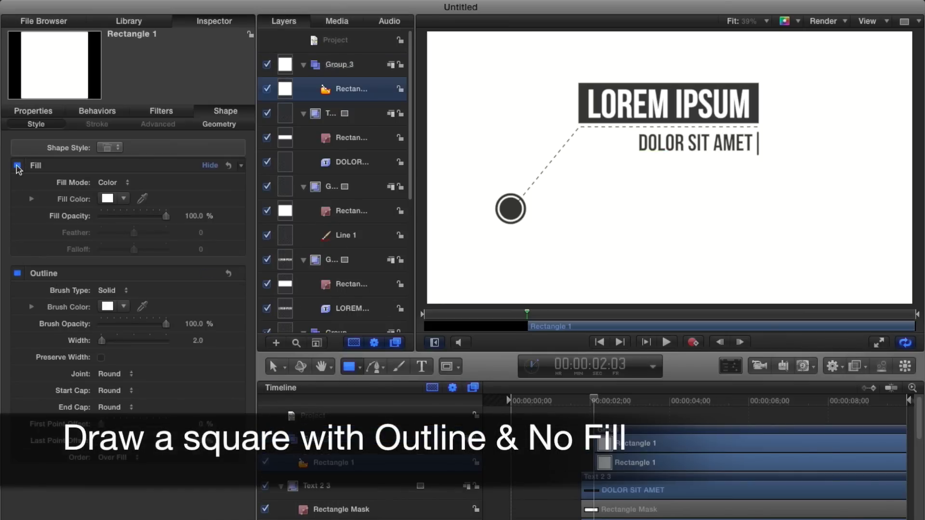
left_click(17, 168)
left_click(143, 307)
left_click(516, 207)
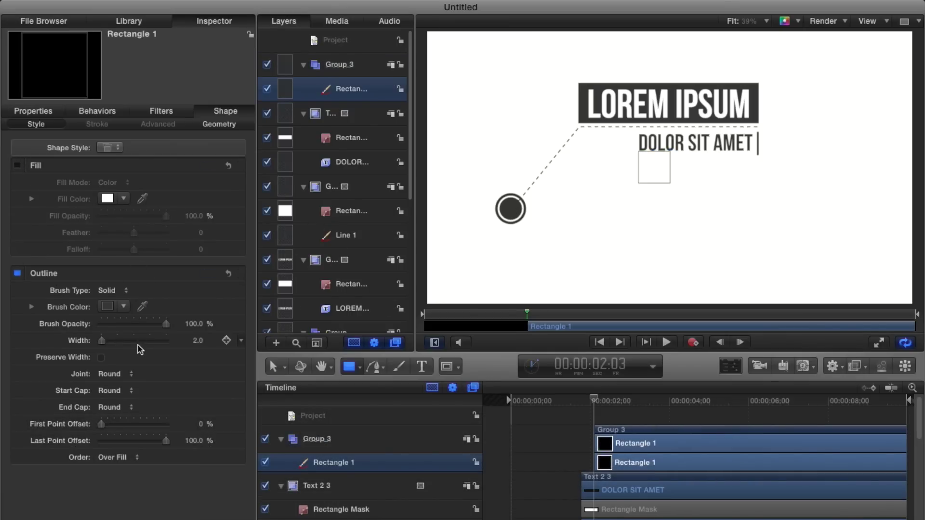
left_click_drag(102, 341, 108, 340)
Set the square's outline joint, start cap and end cap to Square.
left_click(114, 374)
left_click(120, 367)
left_click(116, 391)
left_click(120, 381)
left_click(118, 407)
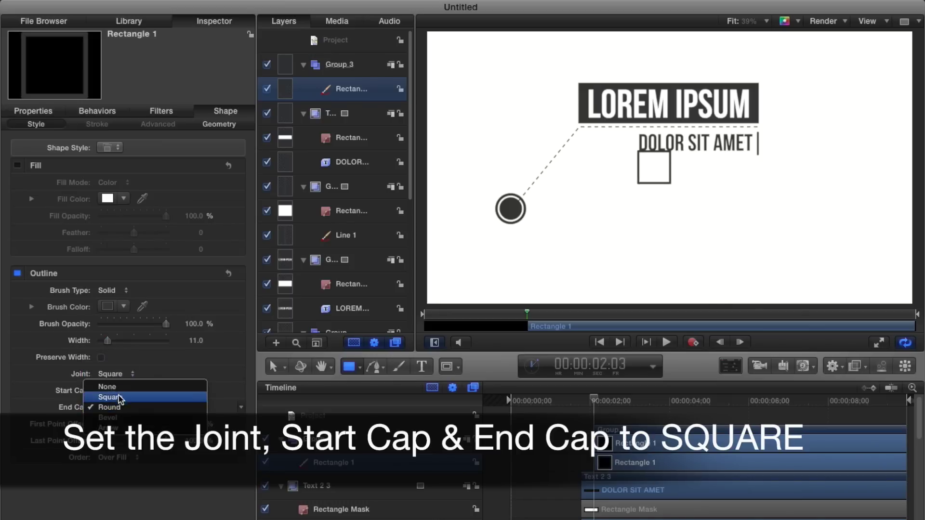
left_click(119, 398)
Move the square down and left, and adjust its First Point Offset to 63.09% and Last Point Offset to 84.49% to leave one corner.
left_click(272, 367)
mouse_move(662, 169)
left_mouse_down()
mouse_move(665, 150)
mouse_move(640, 179)
left_mouse_up()
mouse_move(166, 441)
left_mouse_down()
mouse_move(125, 444)
mouse_move(166, 441)
left_mouse_up()
mouse_move(103, 424)
left_mouse_down()
mouse_move(139, 424)
mouse_move(156, 442)
left_mouse_up()
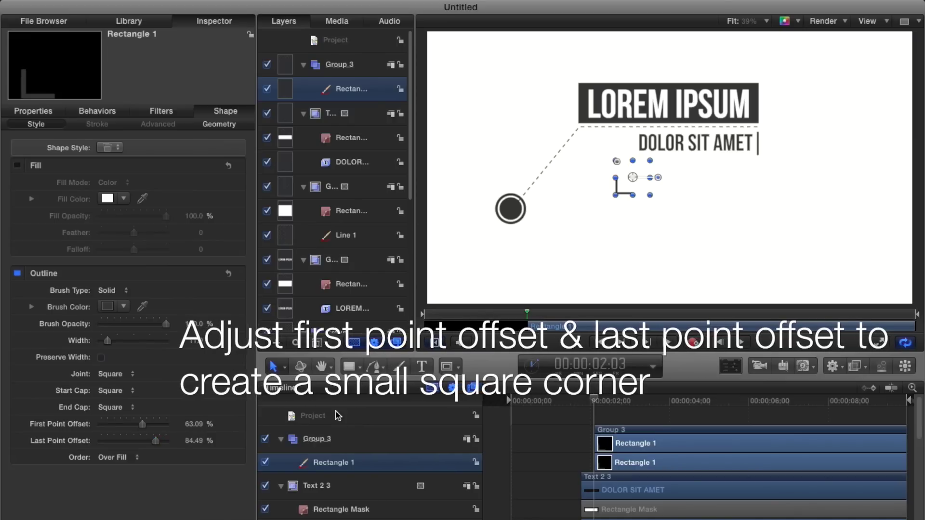
Scale the corner shape down and place it at the lower left of the DOLOR SIT AMET text.
left_click_drag(650, 195, 645, 147)
left_click(504, 423)
left_click(633, 165)
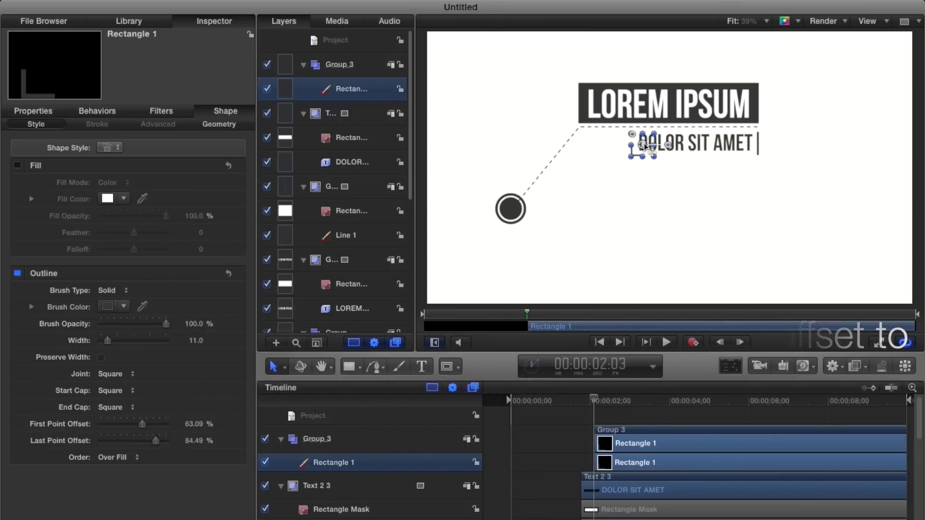
left_click(503, 430)
left_click(643, 449)
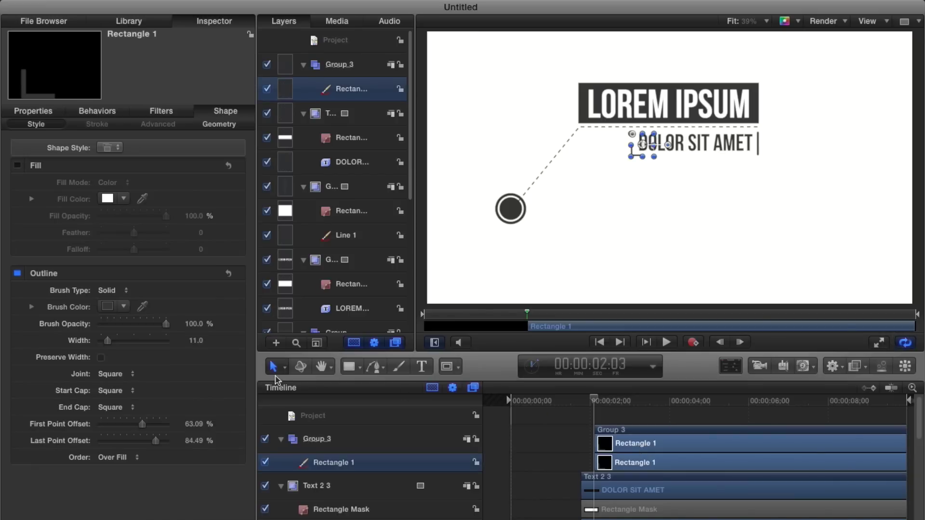
Set the corner shape's First Point Offset to 64% and Last Point Offset to 84%.
left_click(195, 424)
type("64")
left_click(194, 441)
type("84")
key("Return")
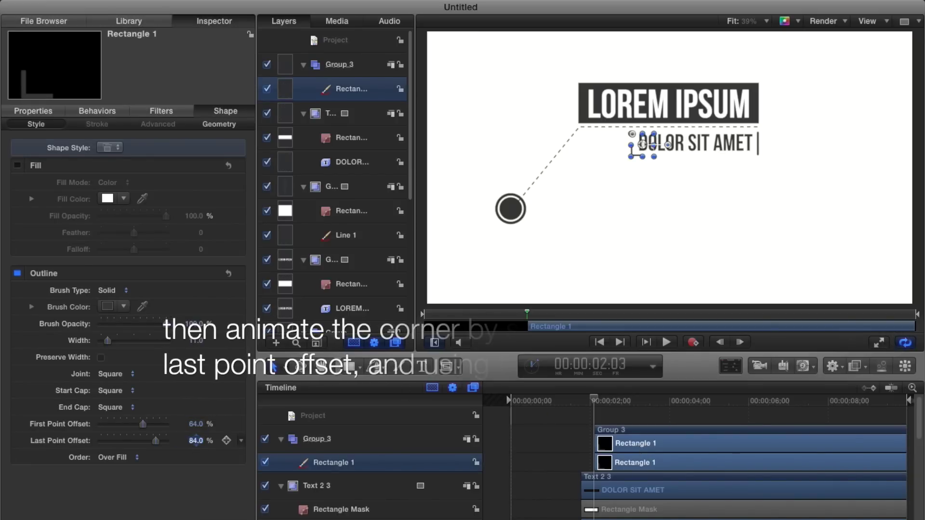
Raise the corner shape's First Point Offset to 86.33% at its starting frame to hide it.
left_click(500, 456)
left_click(625, 450)
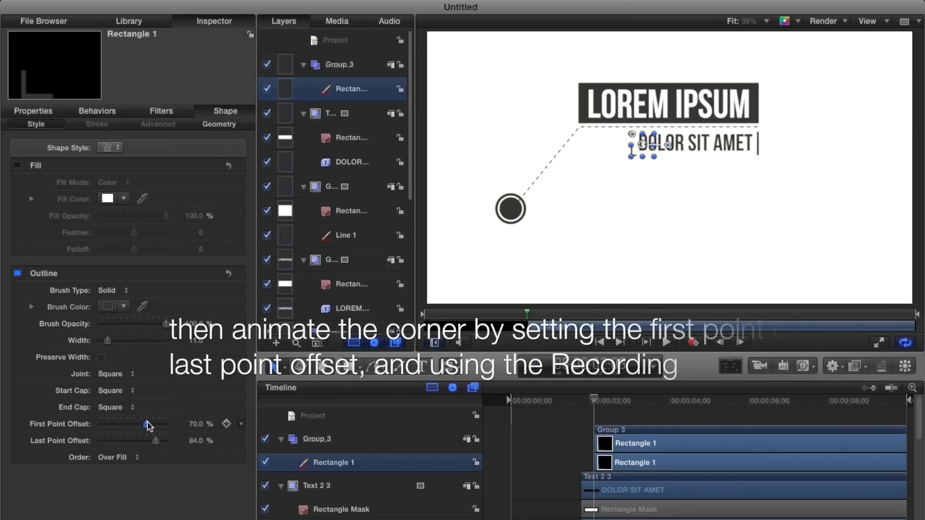
left_click_drag(146, 425, 159, 427)
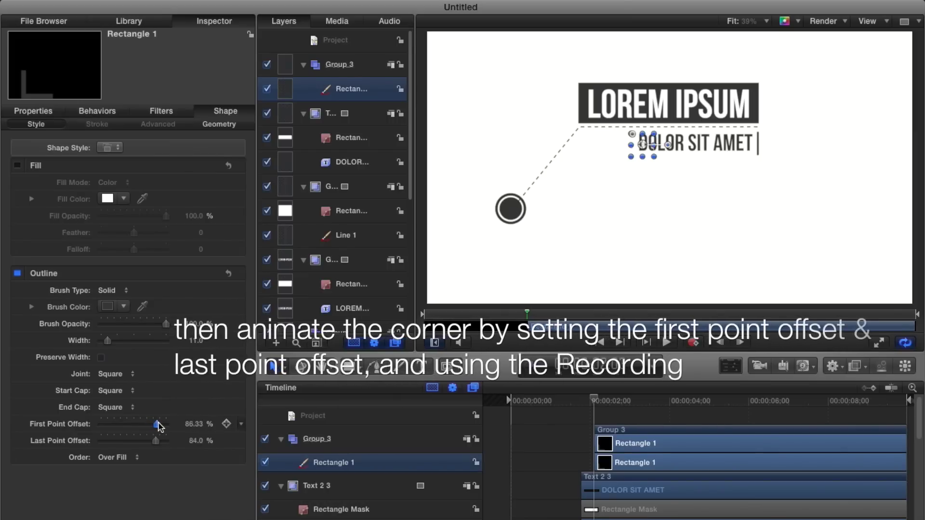
Go to 00:00:02:10 and record a First Point Offset keyframe of 64% so the corner draws on.
double_click(589, 365)
left_click(626, 365)
key("BackSpace")
key("BackSpace")
type("10")
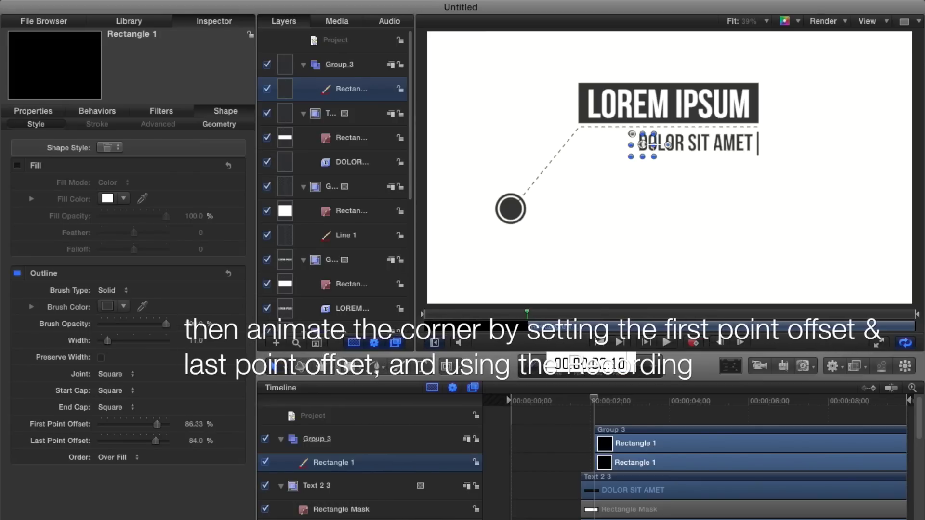
key("Return")
left_click(693, 343)
double_click(196, 425)
type("64")
key("Return")
left_click(488, 426)
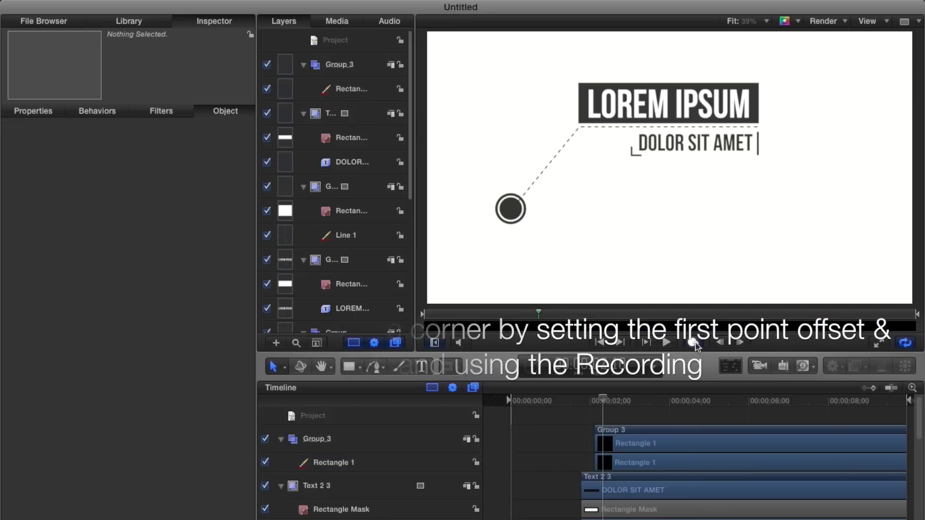
Play the finished callout animation from the start, and watch it again in the enlarged canvas view.
key("Home")
left_click(667, 343)
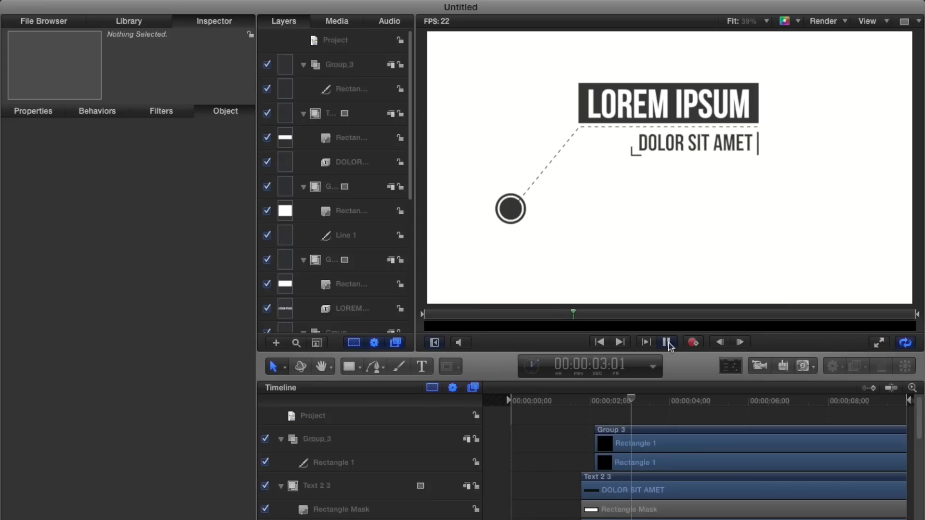
left_click(667, 343)
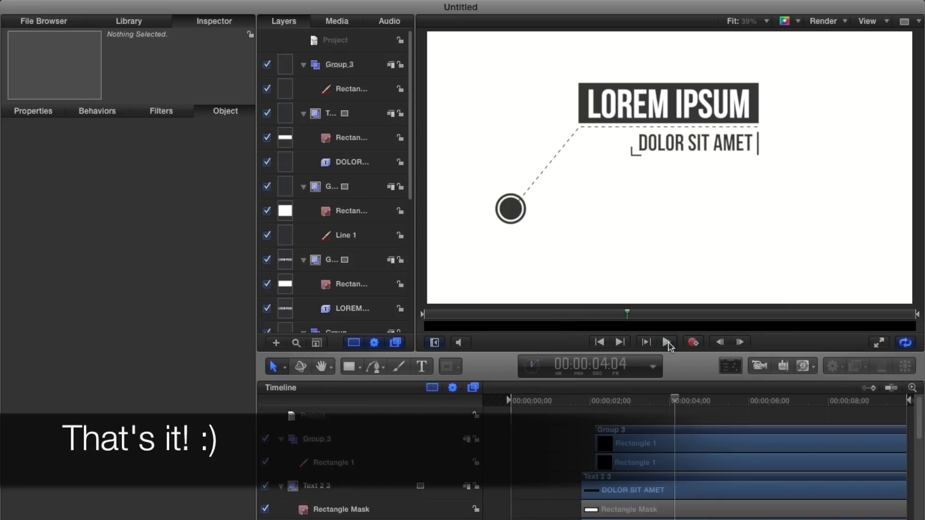
left_click(879, 343)
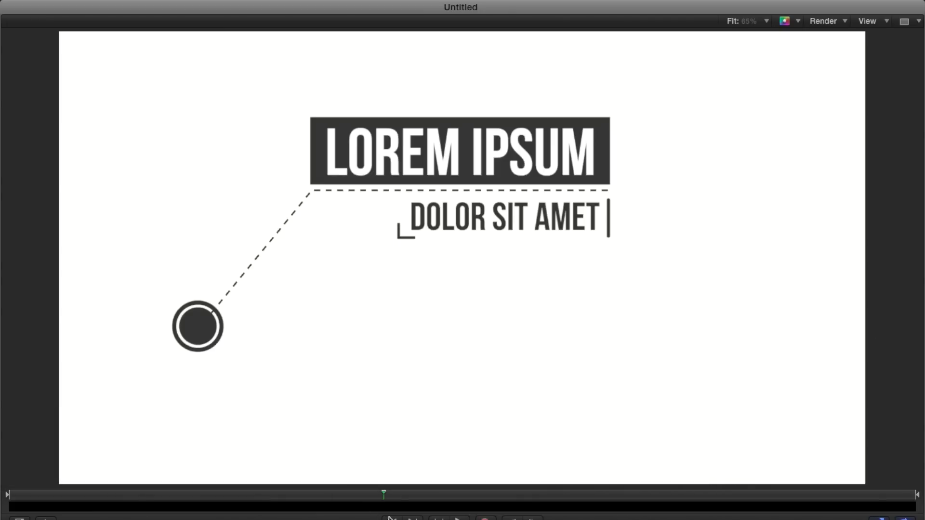
left_click(391, 518)
key("space")
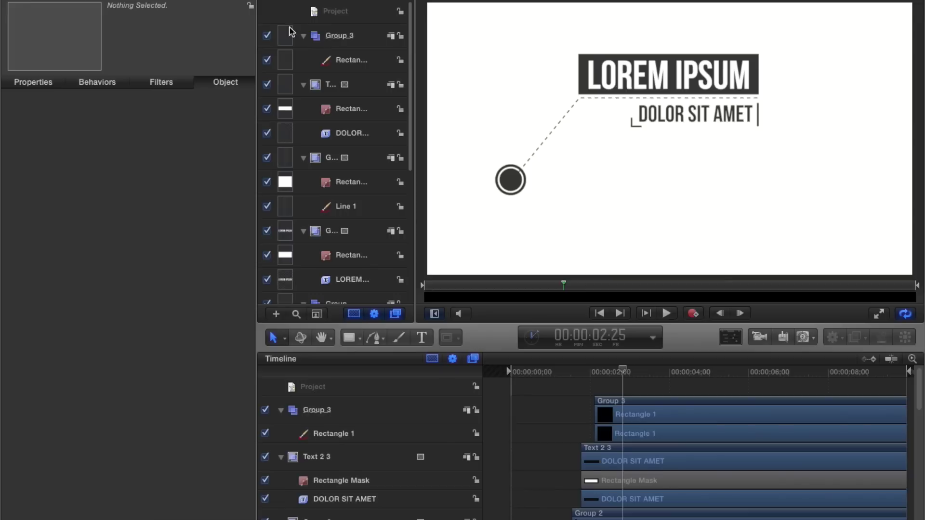
Rename the groups of the corner shape, the vertical line and the LOREM IPSUM text, naming the last one Text 1.
left_click(339, 37)
left_click(332, 85)
left_click(333, 38)
double_click(348, 37)
type("R")
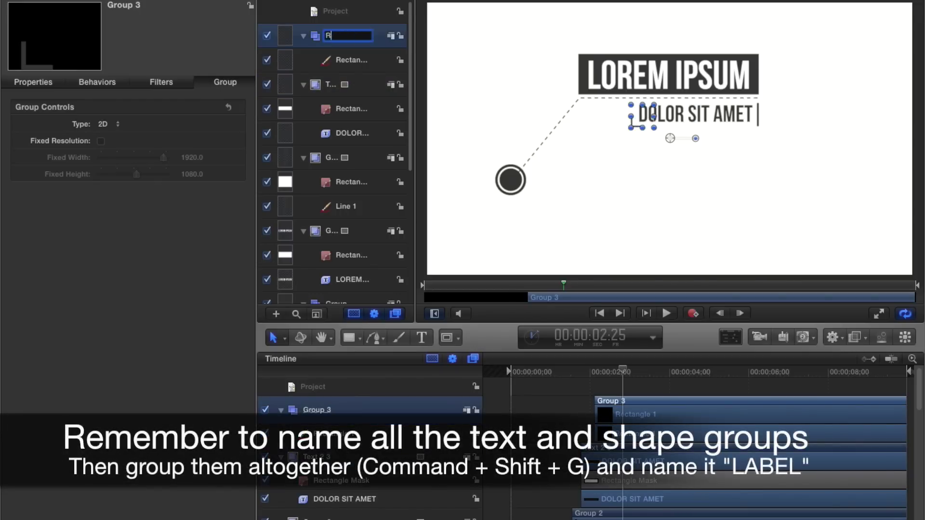
left_click(331, 159)
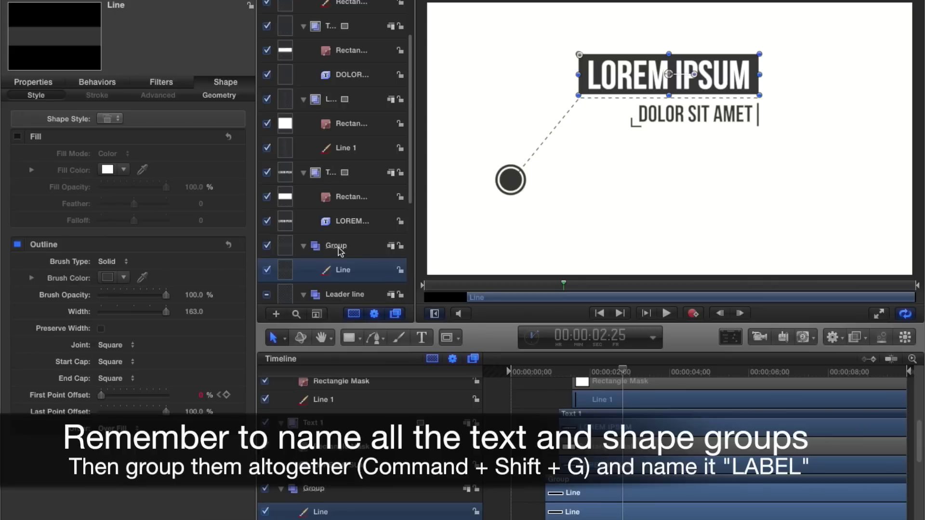
Rename the dark bar's group as Rectangle.
double_click(338, 246)
type("Rectangle")
key("Return")
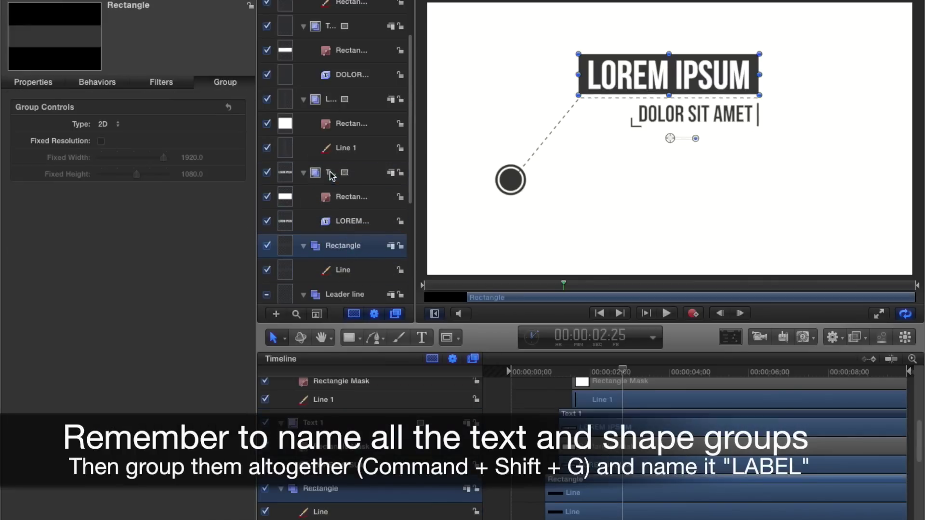
Group all of the label's text and shape groups together and name the new group Label.
left_click(332, 181, "super")
scroll(332, 182, "up", 3)
left_click(332, 158, "super")
left_click(333, 85, "super")
left_click(333, 35, "super")
key("super+shift+g")
type("Label")
key("Return")
left_click(303, 36)
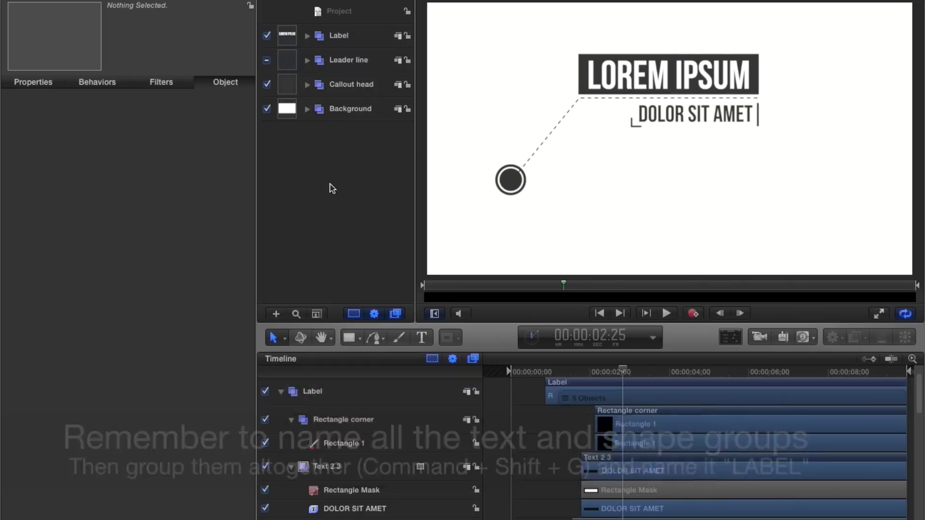
Group Label, Leader line and Callout head together and name the new group Callout 1.
left_click(351, 85)
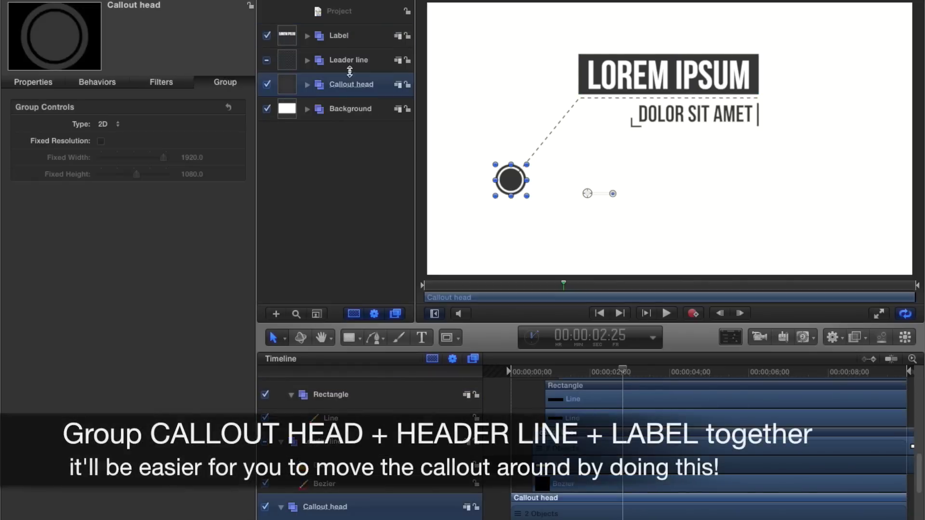
left_click(345, 37, "shift")
key("super+shift+g")
type("Callout 1")
left_click(351, 164)
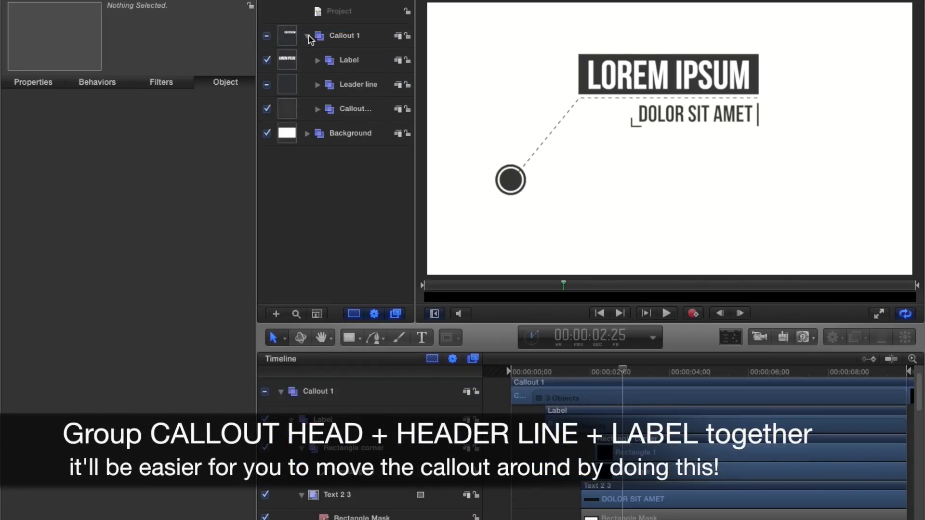
Shrink the whole Callout 1 group on the canvas and move it to a new position.
left_click(308, 36)
left_click(344, 36)
left_click_drag(760, 195, 680, 144)
left_click_drag(617, 70, 687, 94)
left_click(374, 184)
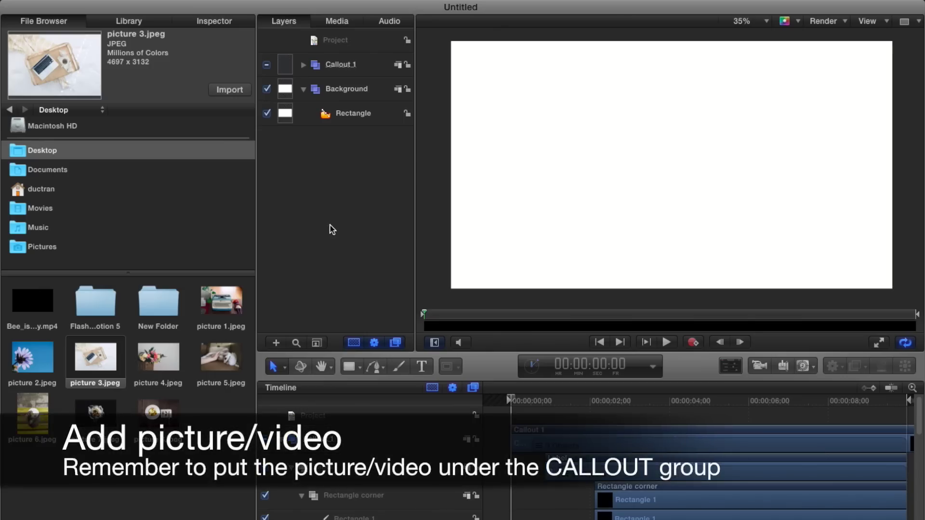
Add picture 3.jpeg from the Desktop to the project, then scale and position it to fill the canvas.
left_click_drag(107, 366, 333, 55)
left_click_drag(574, 110, 541, 109)
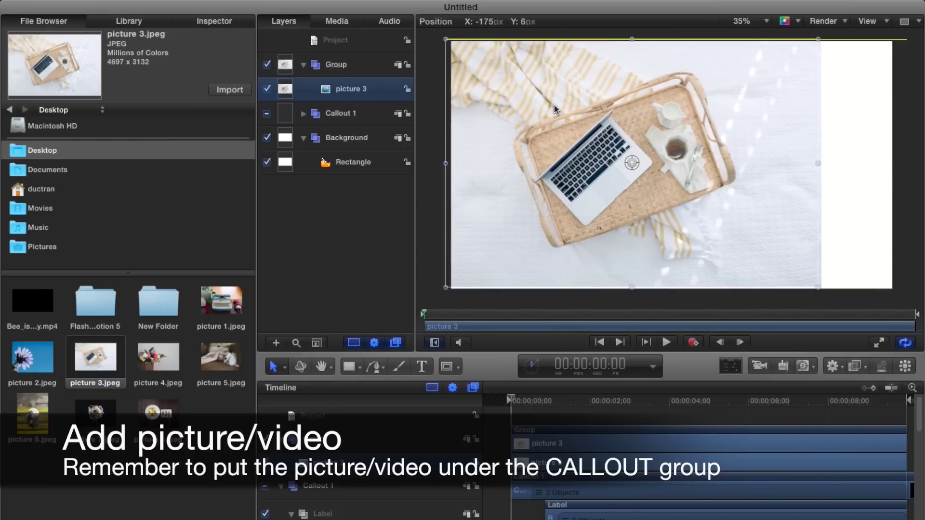
left_click_drag(818, 287, 897, 324)
left_click_drag(839, 242, 843, 239)
left_click(431, 237)
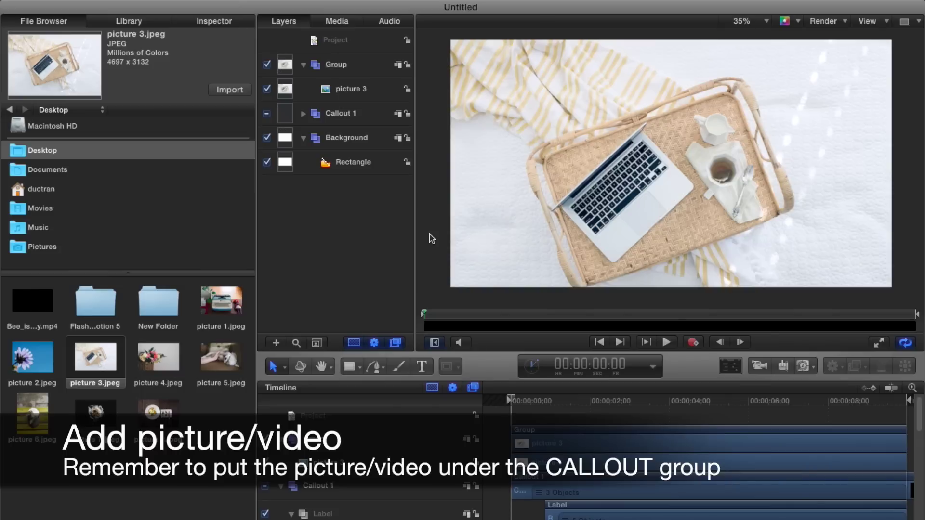
Hide the white background rectangle and move the Callout 1 group above the picture's group.
left_click(267, 163)
left_click_drag(331, 107, 333, 59)
left_click(665, 342)
left_click(666, 342)
left_click(427, 269)
Resize and reposition the Callout 1 group so its head sits beside the teacup and its label over the picture's upper-right area.
left_click(322, 66)
left_click_drag(737, 159, 707, 143)
left_click_drag(686, 94, 876, 76)
left_click(915, 172)
Play the callout animation over the picture from the start in the enlarged canvas view at Fit zoom.
left_click(605, 340)
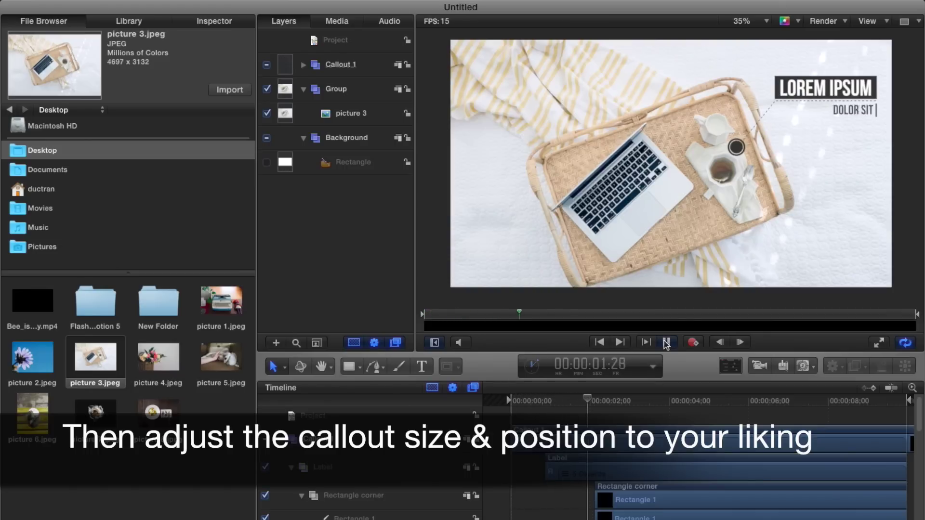
left_click(879, 342)
left_click(742, 24)
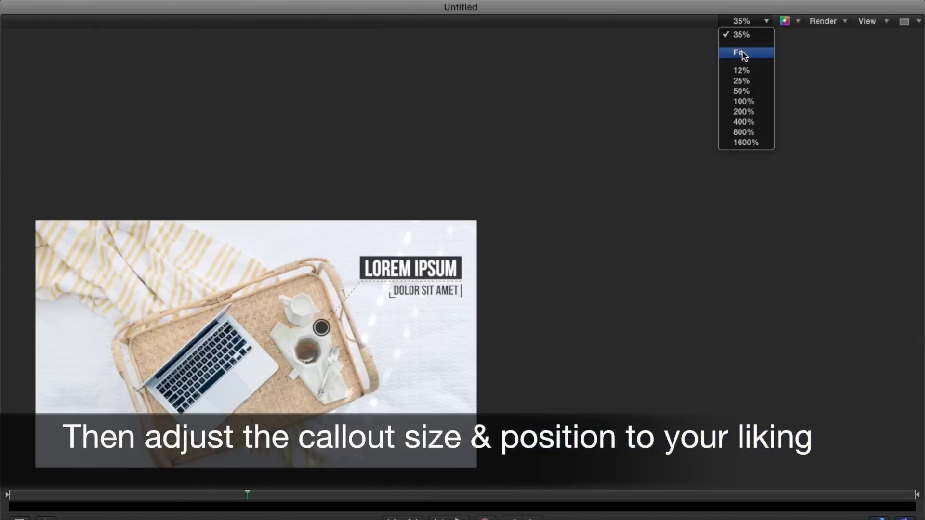
left_click(741, 52)
key("Home")
key("space")
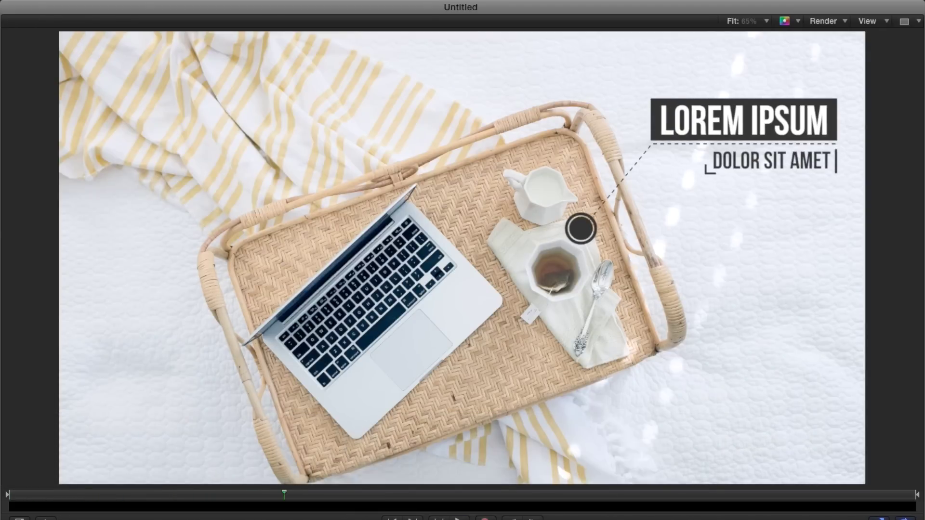
Return to the normal layout and scale down the Callout head group inside Callout 1.
key("F8")
left_click(307, 66)
left_click(322, 139)
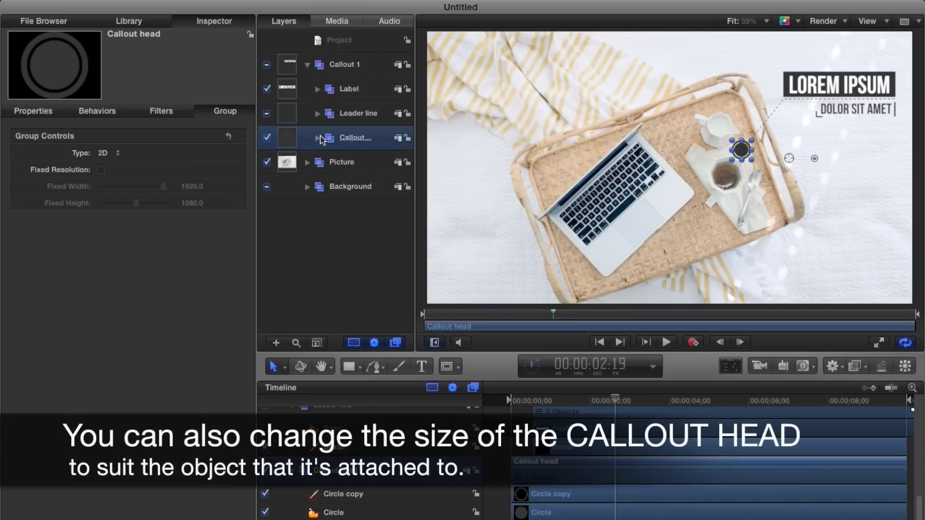
left_click(318, 139)
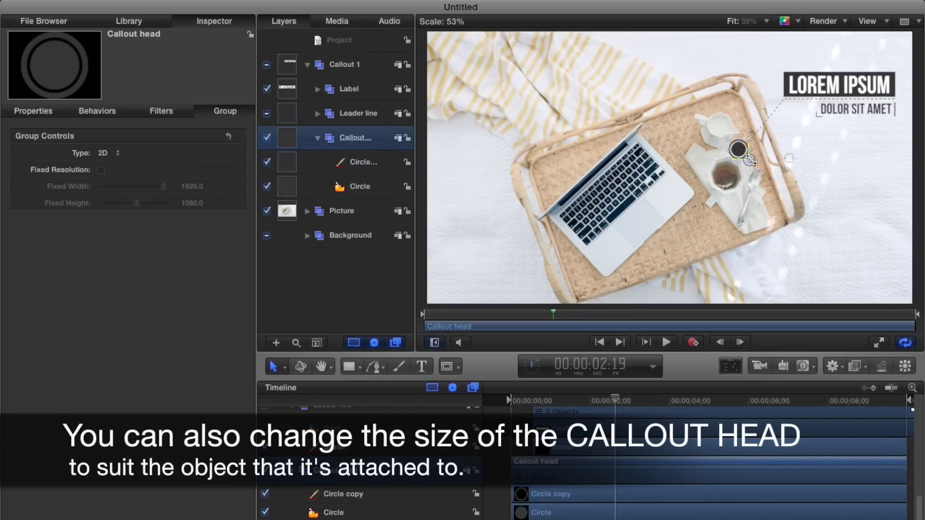
left_click_drag(733, 141, 740, 148)
Fine-tune the Callout head so it sits at the lower end of the leader line beside the teacup.
scroll(739, 174, "up", 5)
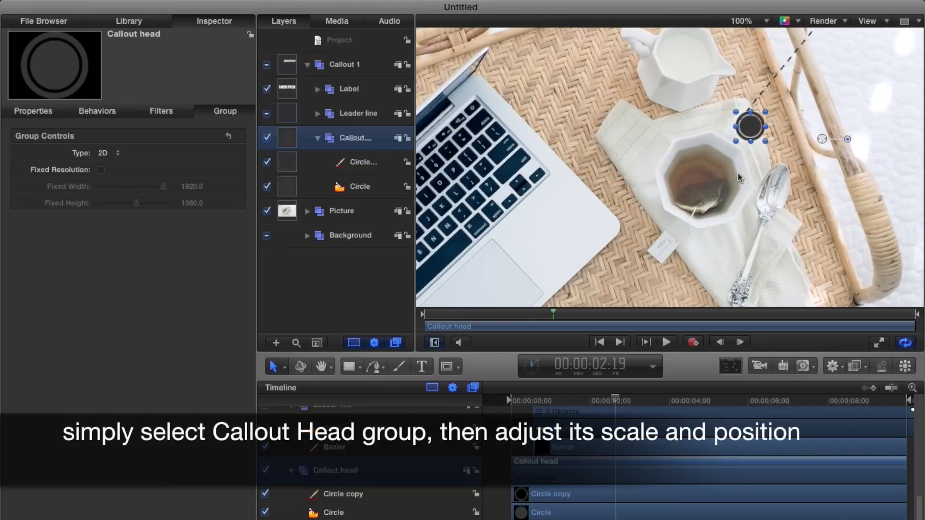
left_click_drag(752, 131, 744, 116)
left_click_drag(740, 118, 742, 114)
left_click(739, 146)
scroll(739, 146, "down", 10)
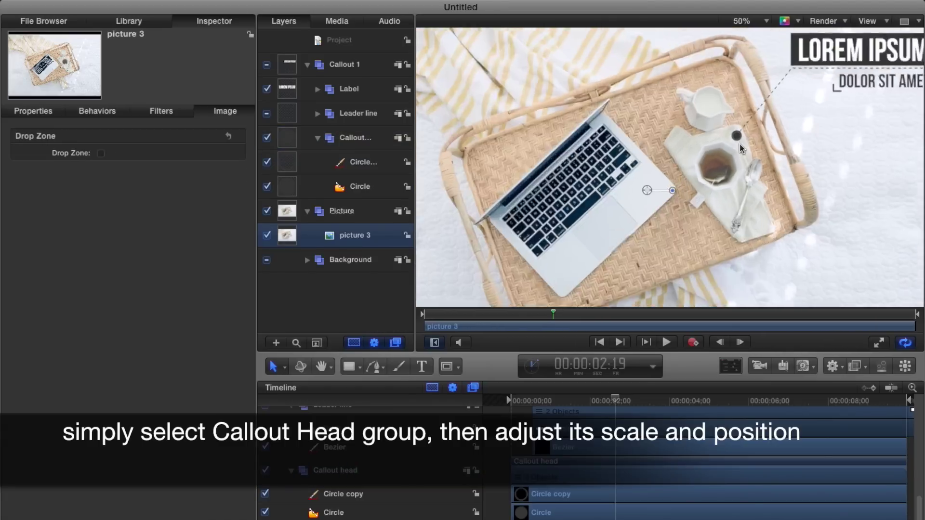
left_click(901, 192)
Replay the animation with the smaller callout head from the start in the enlarged canvas view at Fit zoom.
scroll(776, 127, "up", 3)
scroll(776, 140, "up", 1)
left_click(873, 341)
left_click(744, 22)
left_click(744, 54)
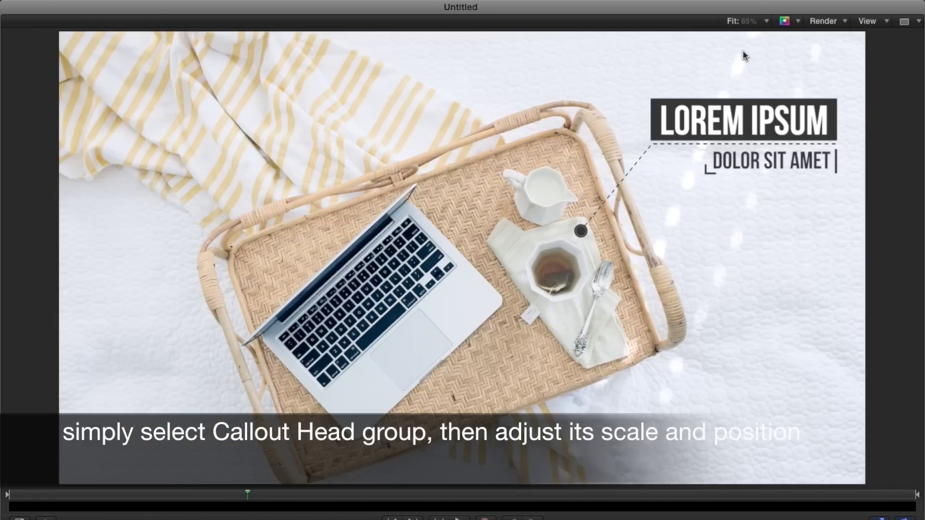
key("Home")
key("space")
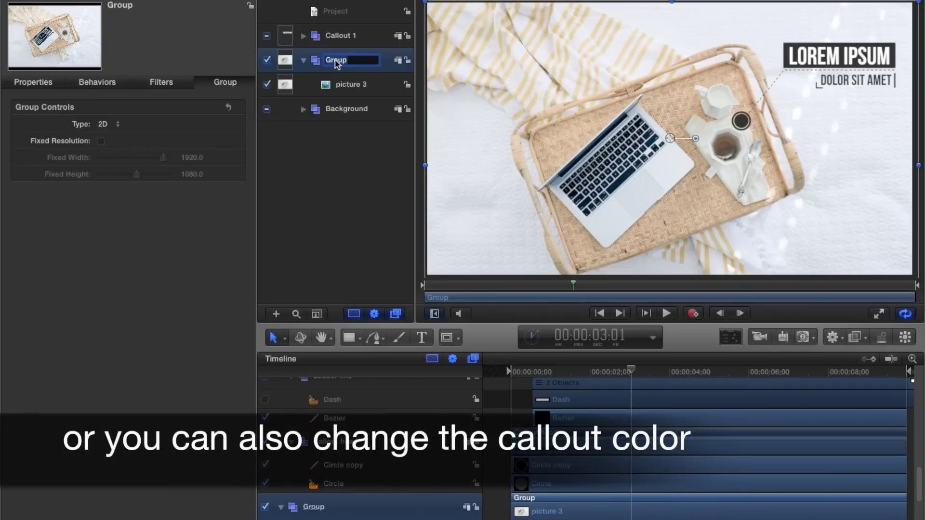
Rename the group containing picture 3 as Picture.
left_click(327, 241)
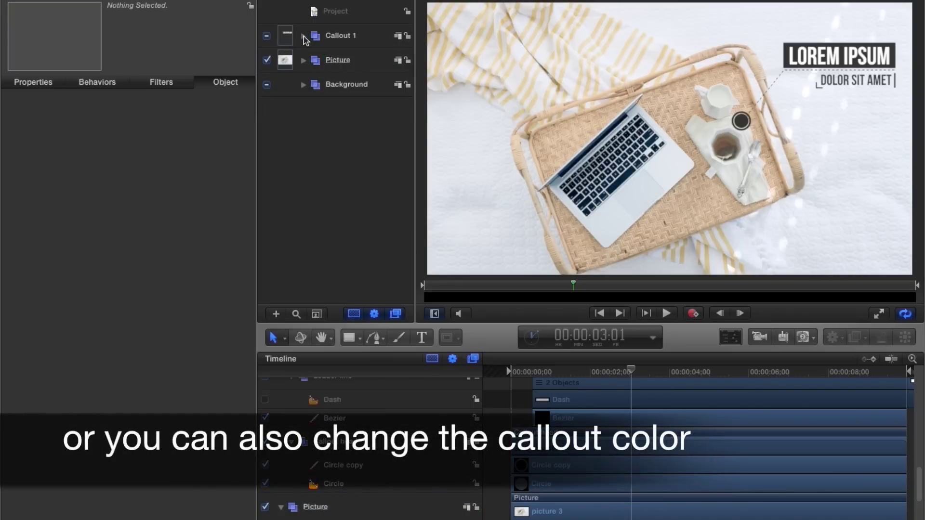
Try a white fill color on the Circle shape in the Callout head group.
left_click(303, 36)
left_click(334, 111)
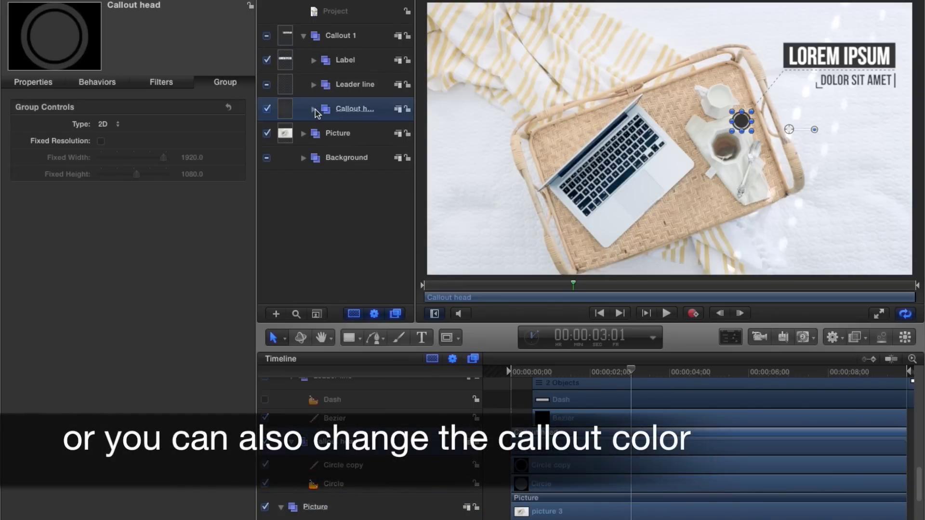
left_click(314, 109)
left_click(351, 162)
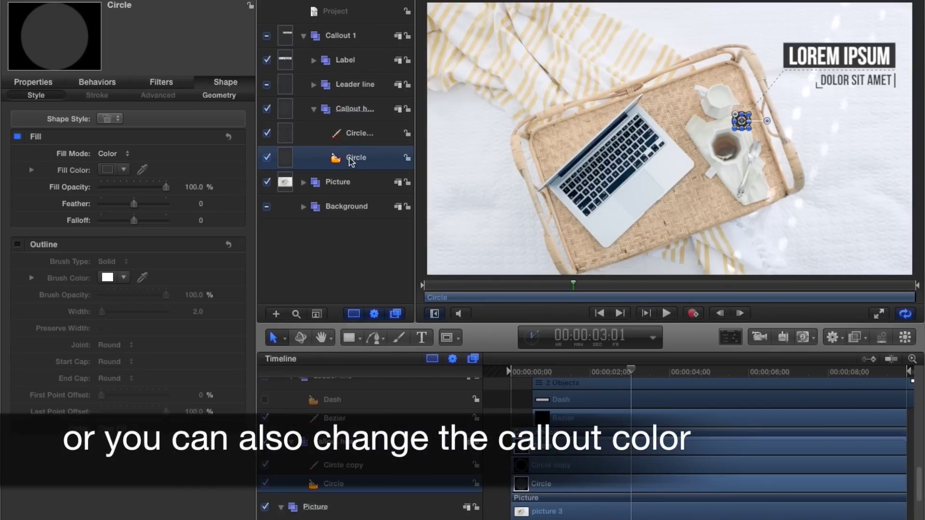
left_click(123, 169)
left_click(112, 303)
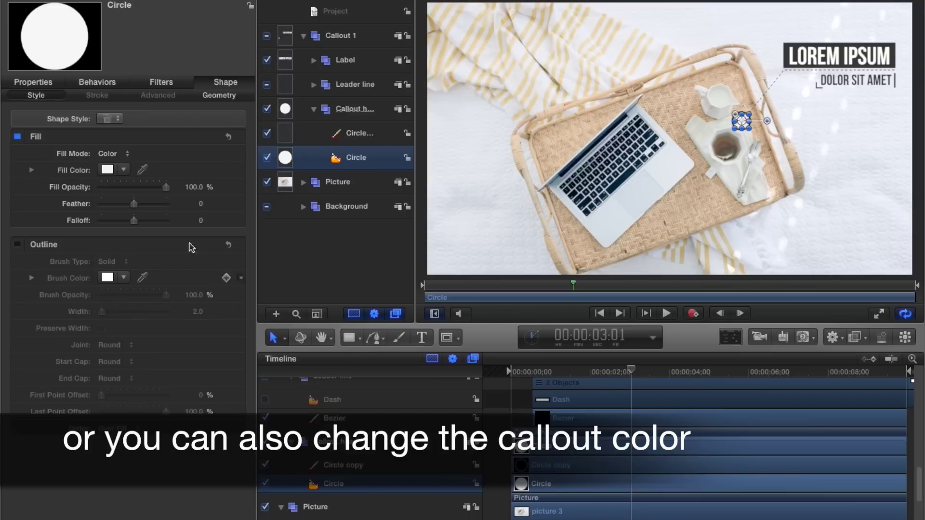
Set the fill color of the Circle in the Callout head group to red.
left_click(323, 242)
left_click(351, 154)
left_click(124, 169)
left_click(173, 187)
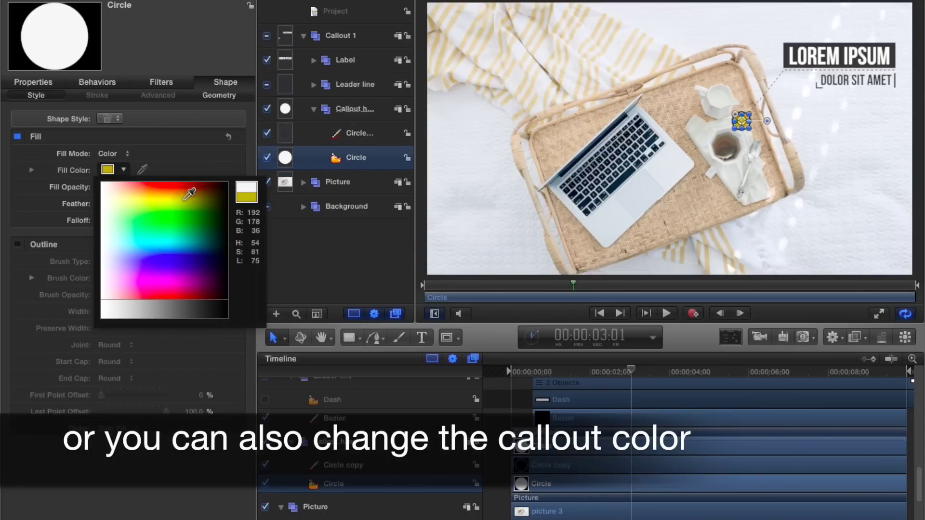
left_click(186, 190)
left_click(340, 270)
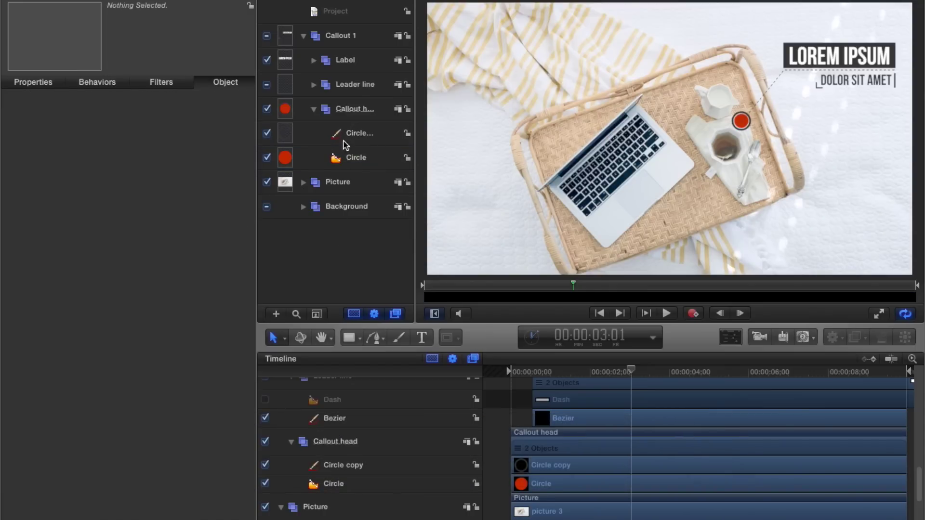
Sample the callout head's red as the brush color of the leader line's Bezier shape.
left_click(314, 84)
left_click(353, 134)
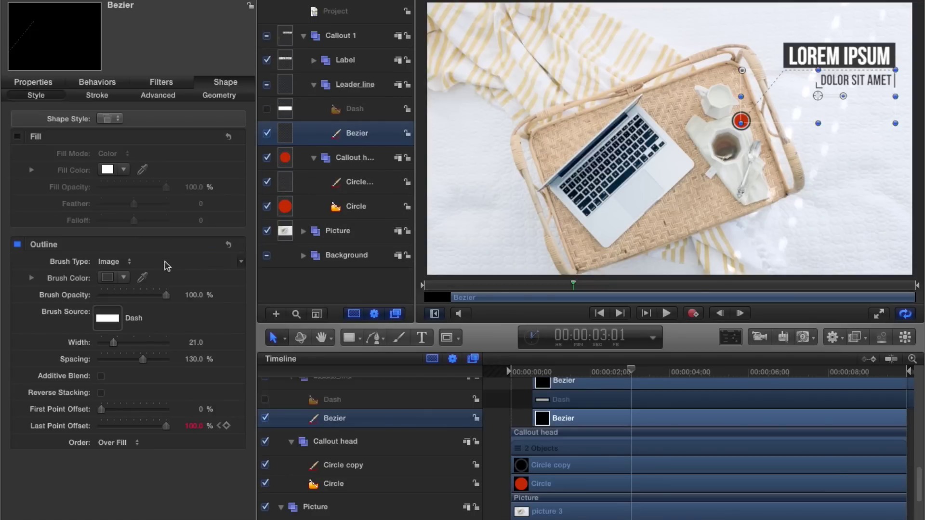
left_click(743, 117)
left_click(382, 287)
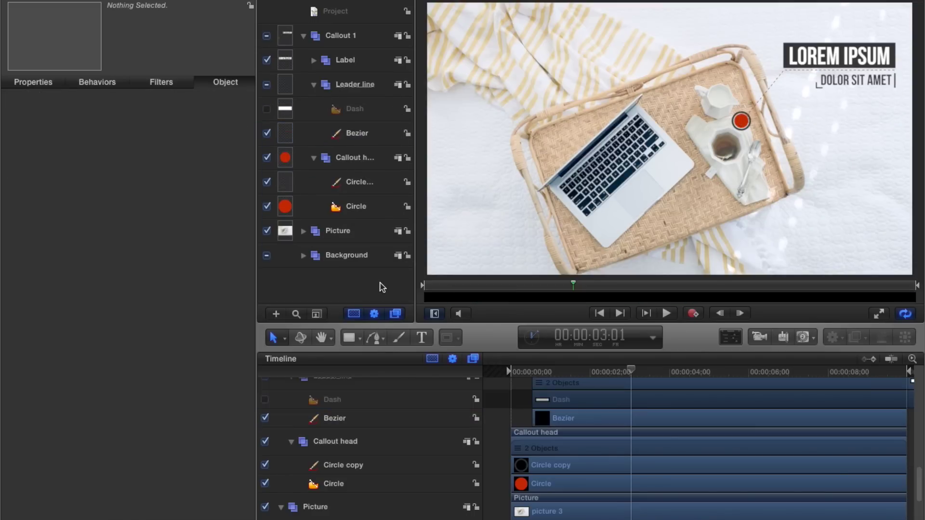
Sample the callout head's red as the brush color of the Line that forms the bar behind LOREM IPSUM.
left_click(314, 61)
left_click(324, 84)
left_click(362, 109)
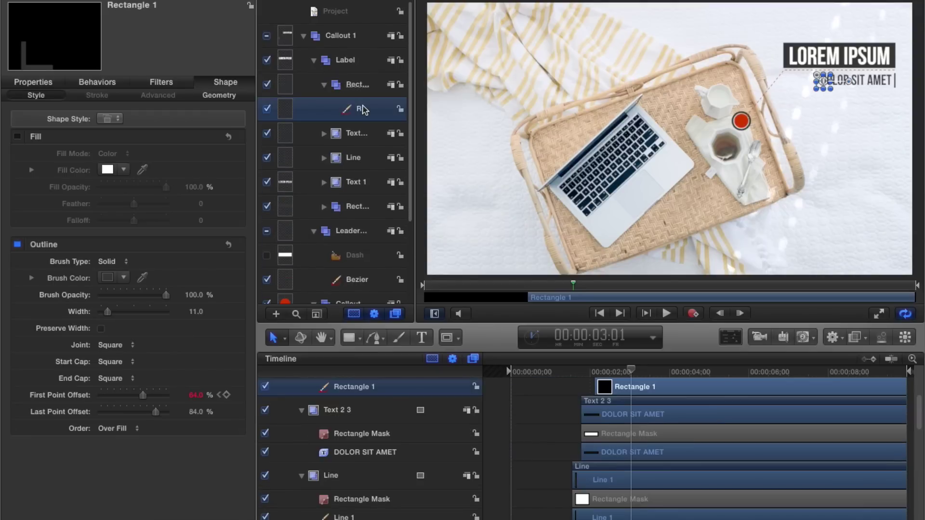
left_click(324, 206)
left_click(362, 231)
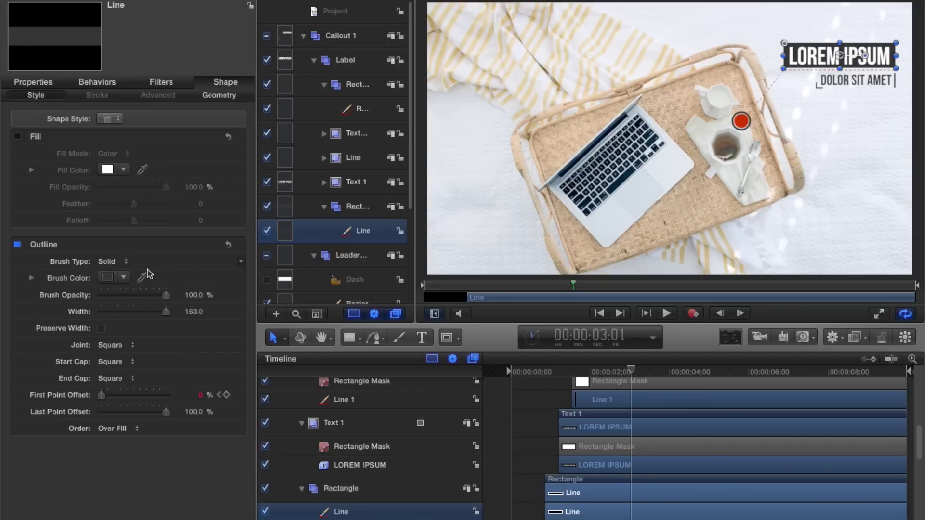
left_click(745, 117)
left_click(425, 187)
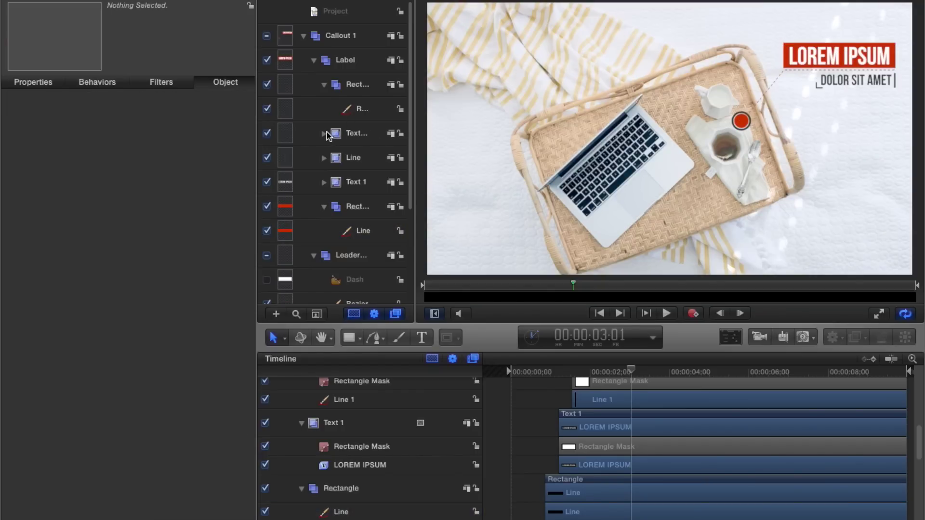